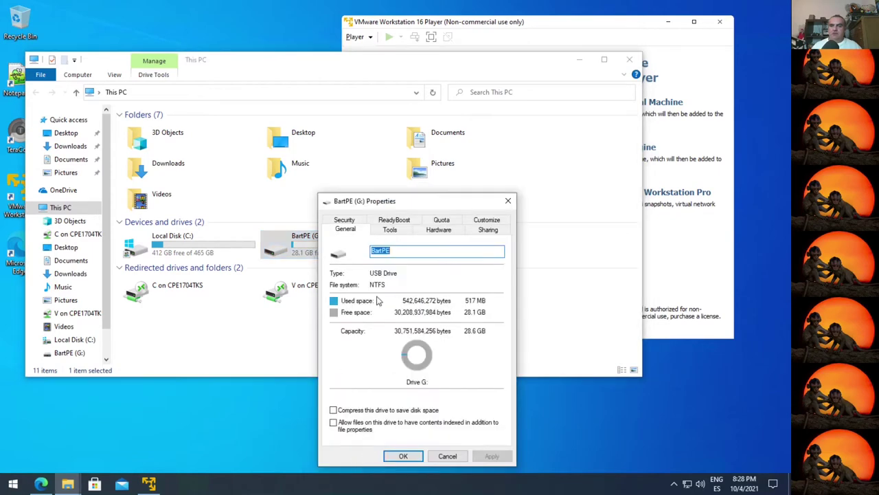
Step: Examine the BartPE (G:) drive's contents and capacity properties, closing both windows when done
{"action": "left_click", "coordinate": [288, 249]}
{"action": "double_click", "coordinate": [288, 248]}
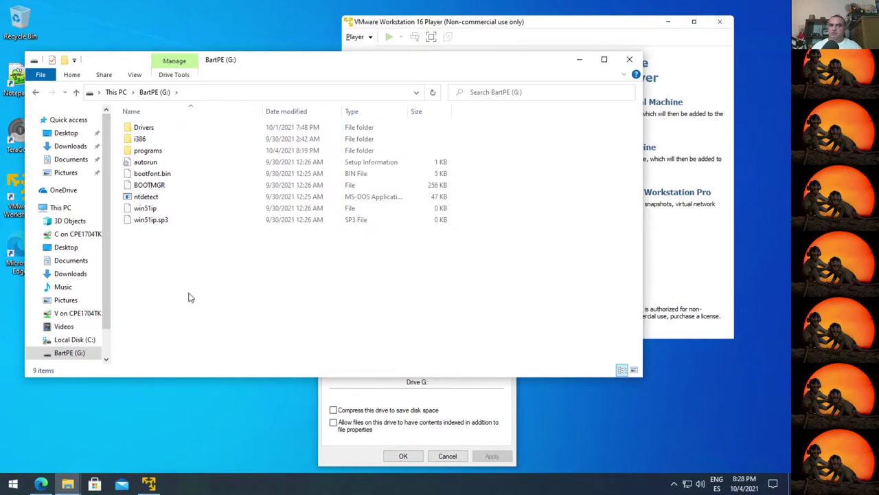
{"action": "left_click", "coordinate": [348, 455]}
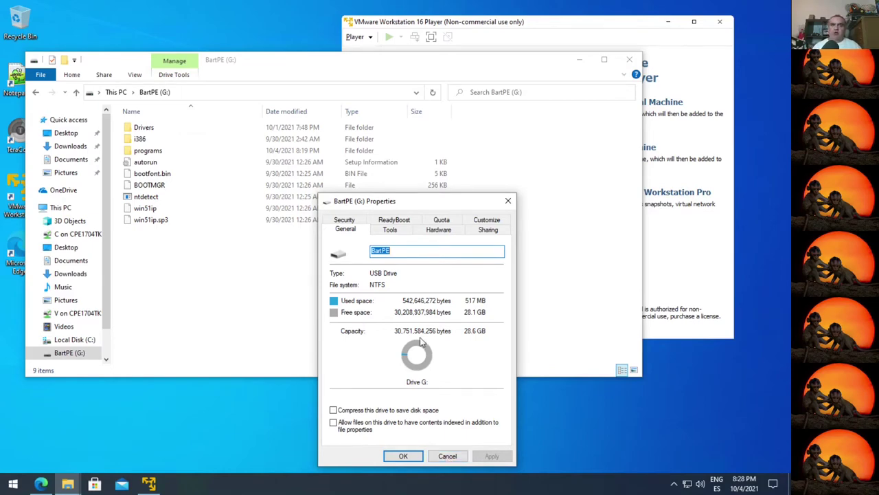
{"action": "left_click", "coordinate": [449, 457]}
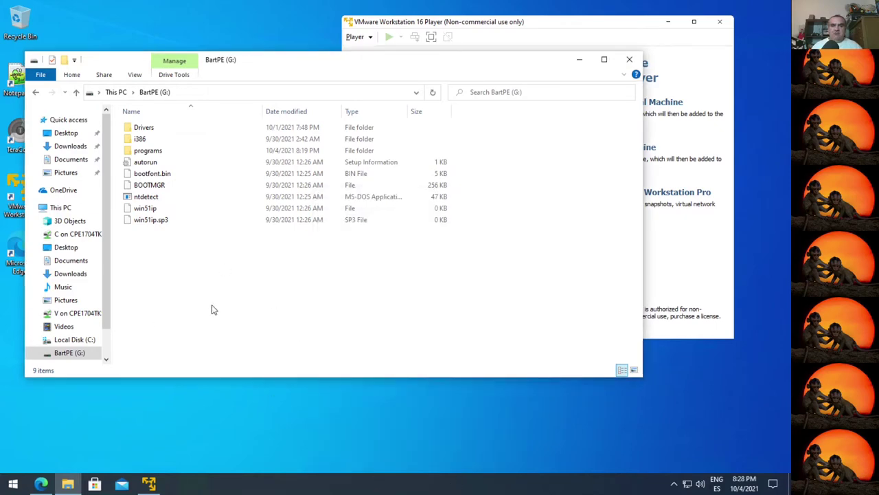
{"action": "left_click", "coordinate": [635, 61]}
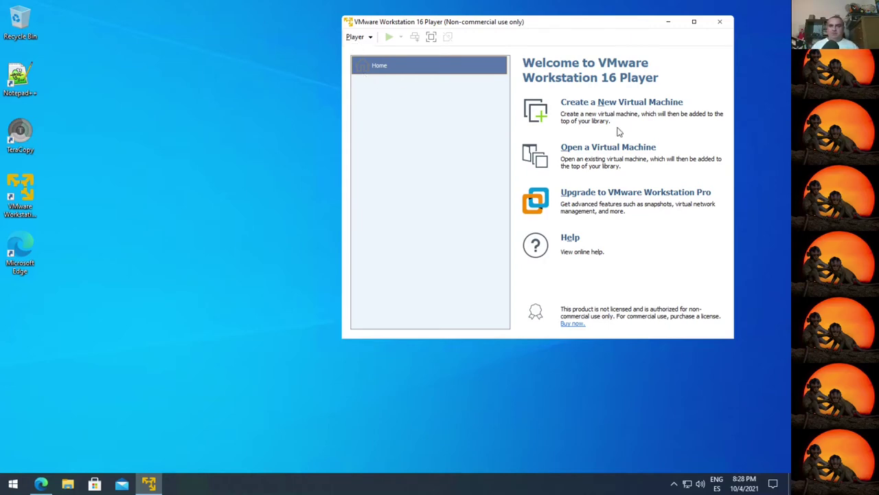
Step: Create a new virtual machine with the operating system installed later, using Microsoft Windows and version Windows XP Professional
{"action": "left_click", "coordinate": [592, 104]}
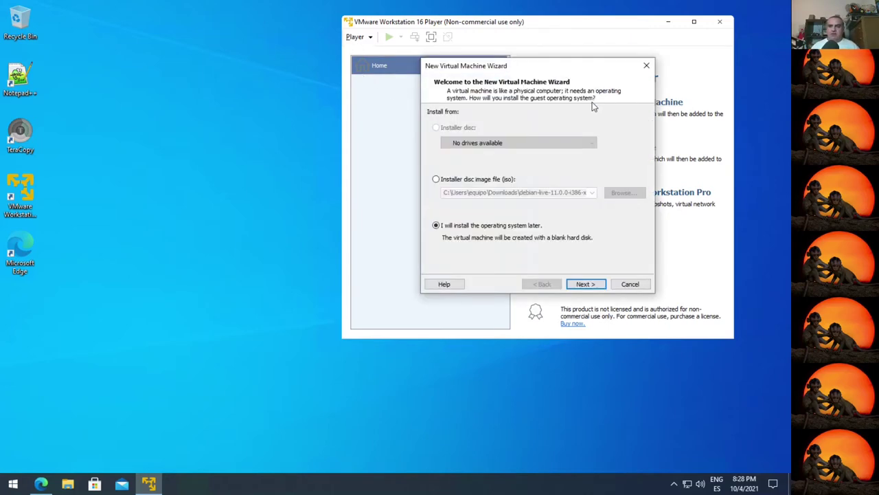
{"action": "left_click", "coordinate": [586, 284]}
{"action": "left_click", "coordinate": [446, 126]}
{"action": "left_click", "coordinate": [462, 174]}
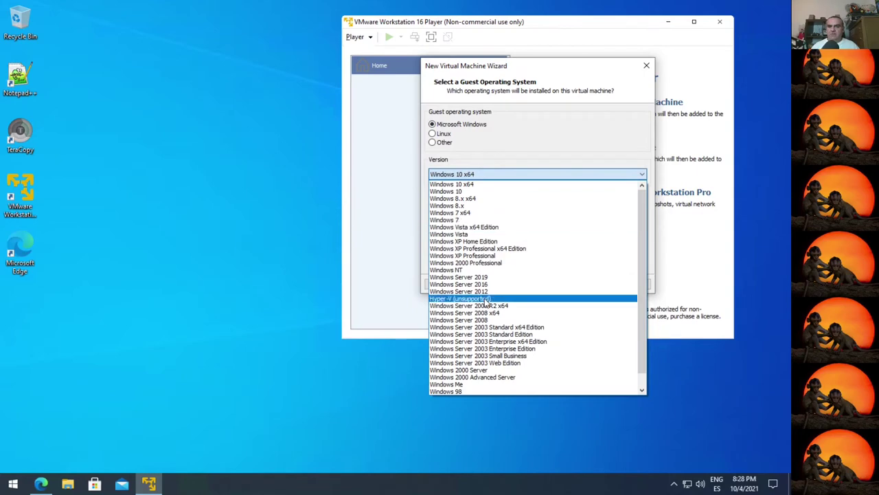
{"action": "scroll", "coordinate": [503, 345], "scroll_direction": "down", "scroll_amount": 1}
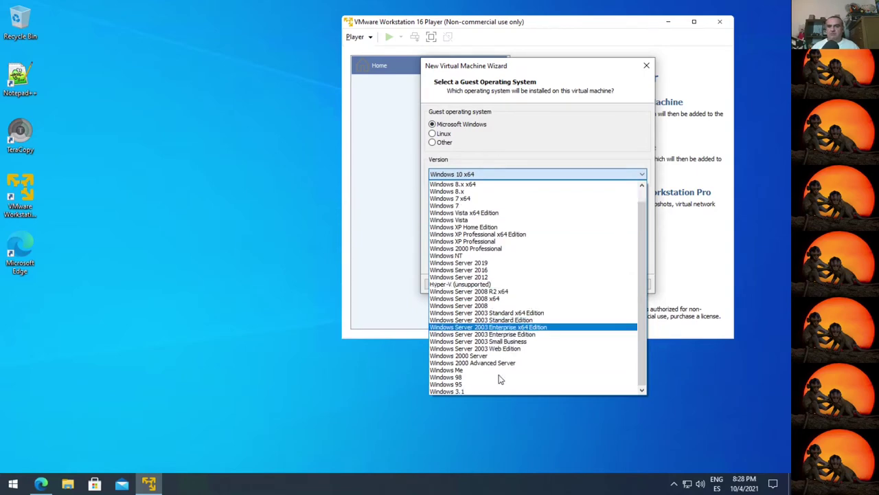
{"action": "left_click", "coordinate": [481, 243]}
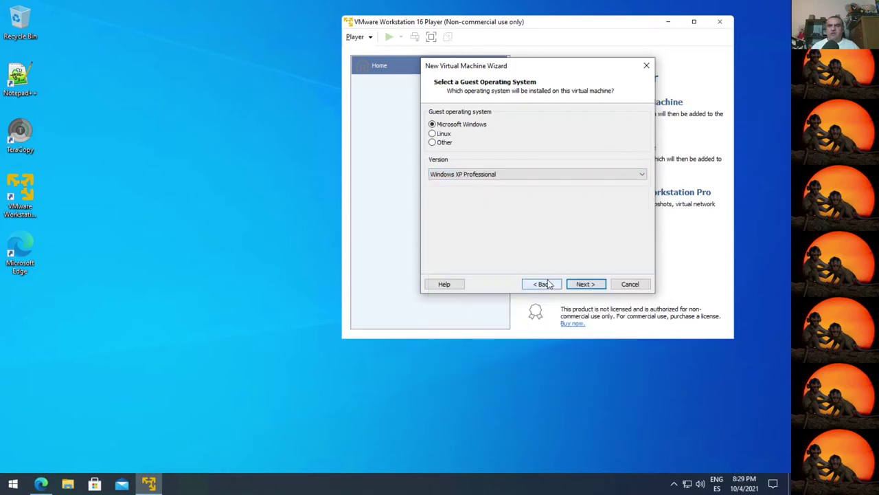
{"action": "left_click", "coordinate": [585, 284]}
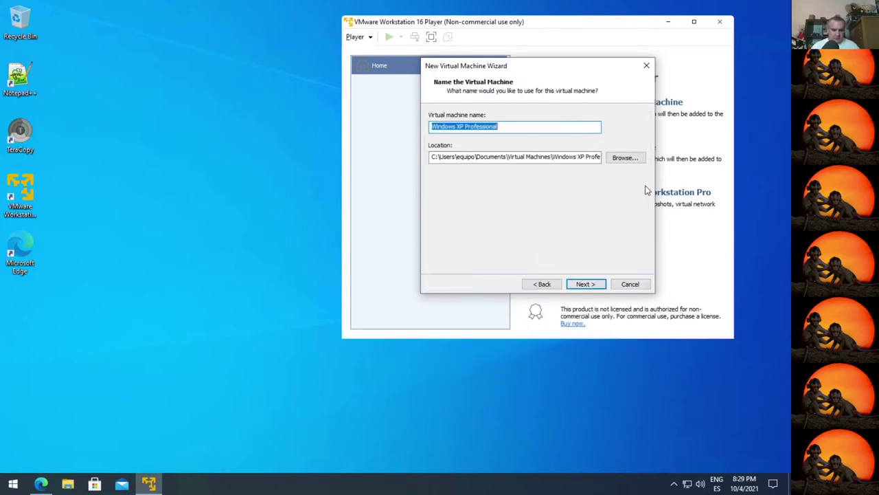
Step: Name the virtual machine pincho and copy its location path before continuing to the disk capacity settings
{"action": "type", "text": "pincho"}
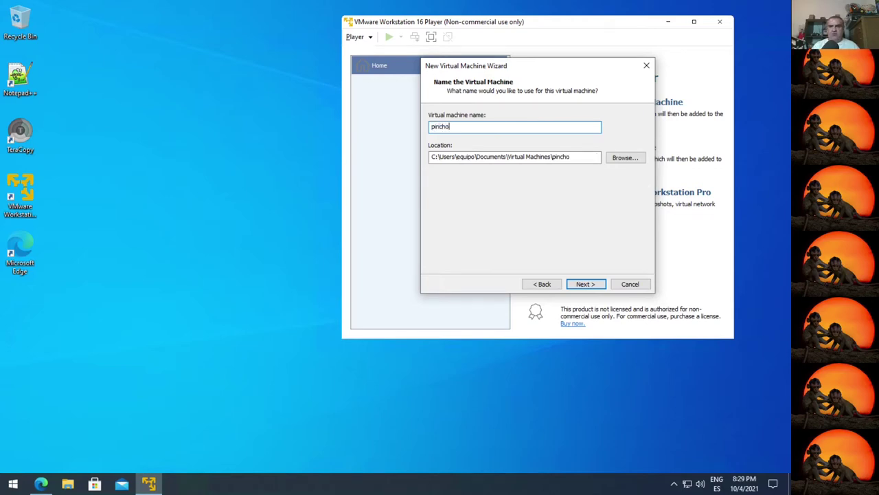
{"action": "left_click", "coordinate": [460, 157]}
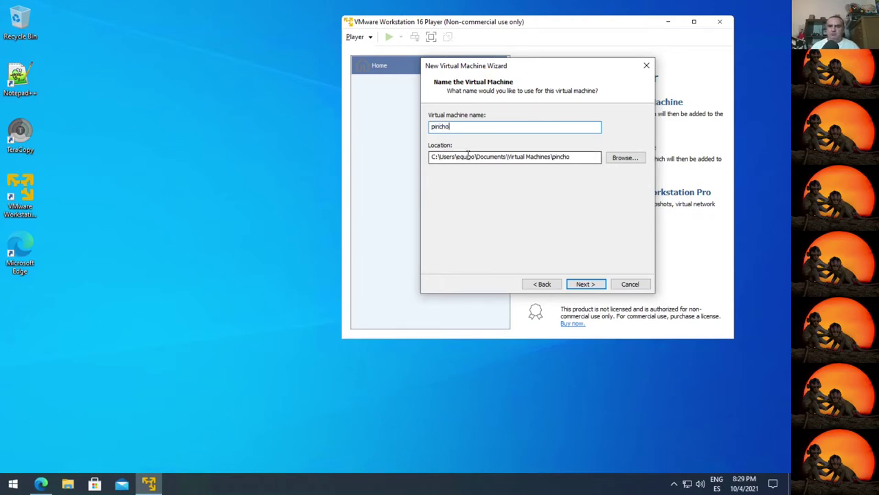
{"action": "left_click_drag", "start_coordinate": [585, 157], "coordinate": [343, 181]}
{"action": "key", "text": "ctrl+c"}
{"action": "left_click", "coordinate": [584, 285]}
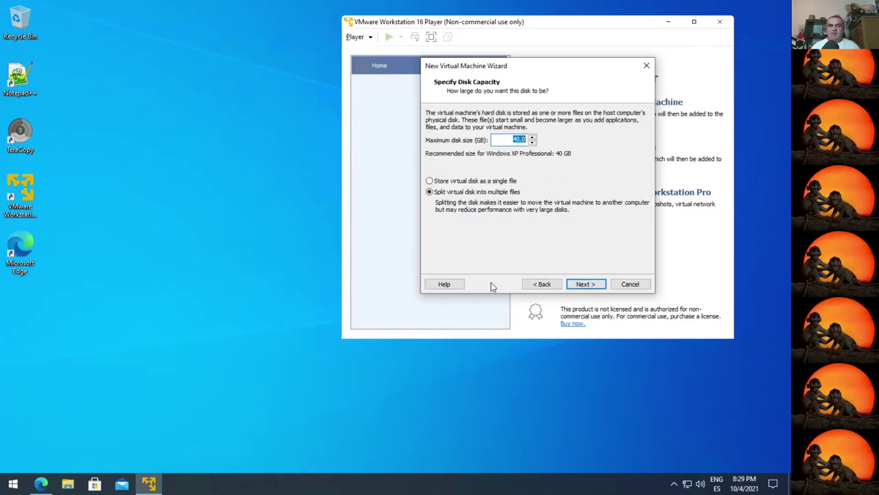
Step: Accept the 40 GB disk split into multiple files and finish creating the virtual machine
{"action": "left_click", "coordinate": [591, 289]}
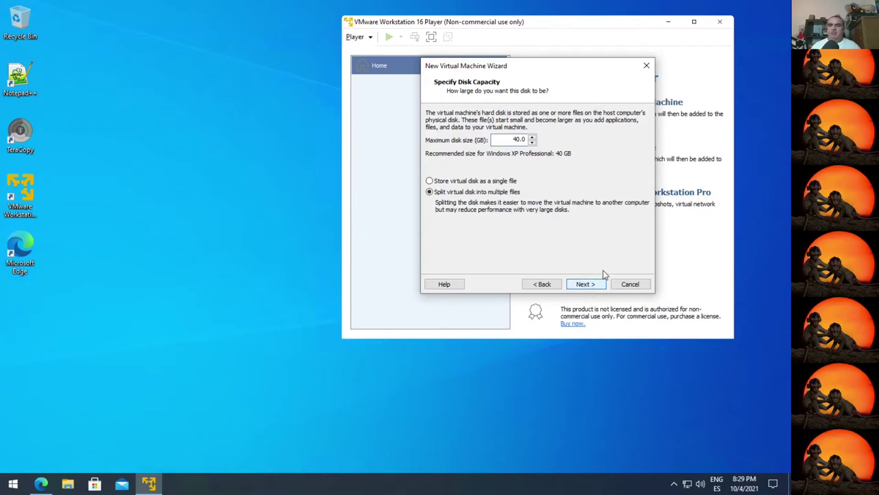
{"action": "left_click", "coordinate": [598, 284]}
{"action": "left_click", "coordinate": [597, 285]}
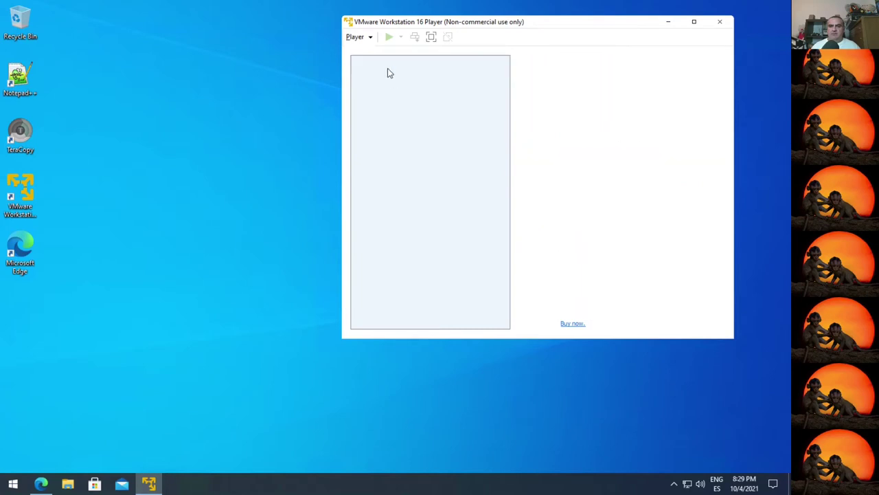
Step: In the pincho virtual machine's settings, remove the IDE hard disk and set the memory to 2 GB
{"action": "left_click", "coordinate": [559, 317]}
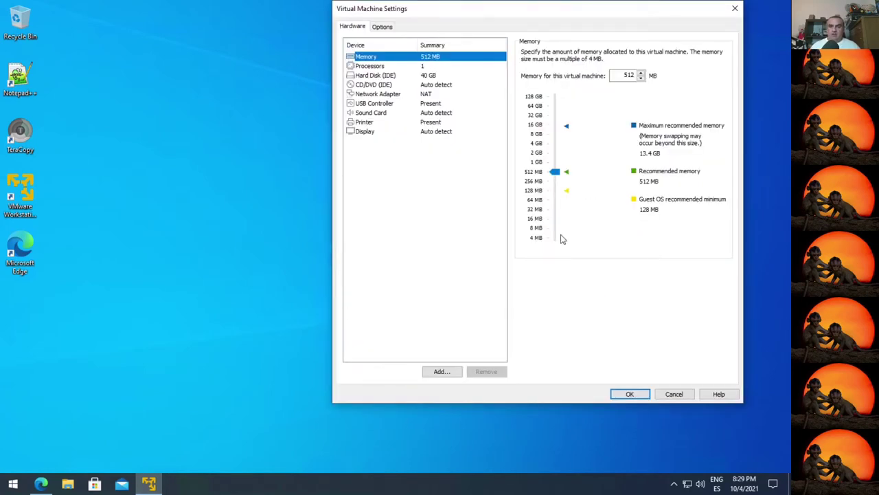
{"action": "left_click", "coordinate": [387, 76]}
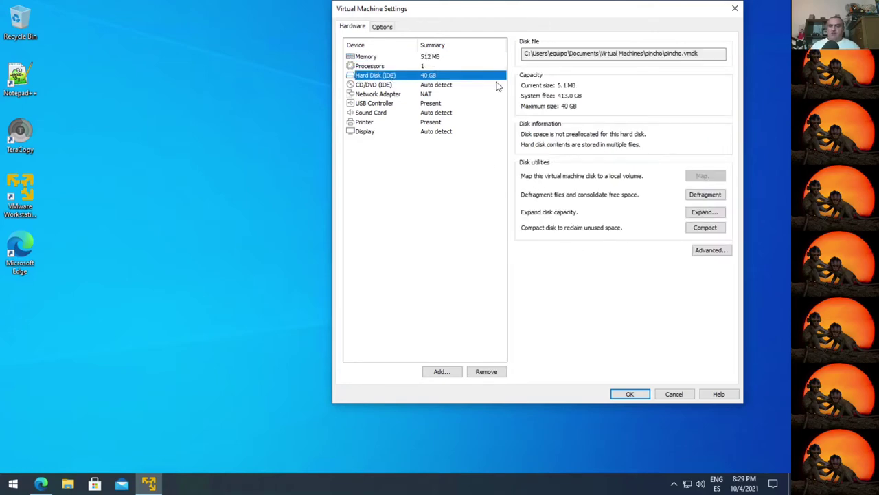
{"action": "left_click", "coordinate": [487, 371]}
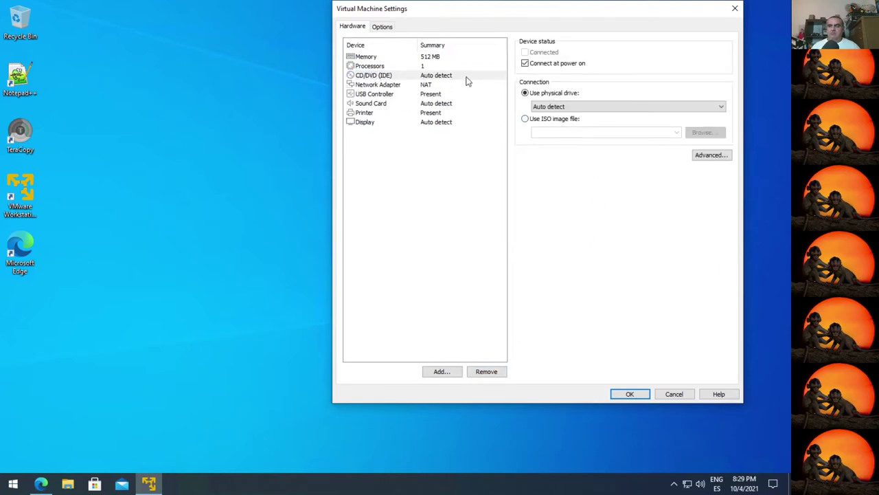
{"action": "left_click", "coordinate": [371, 57]}
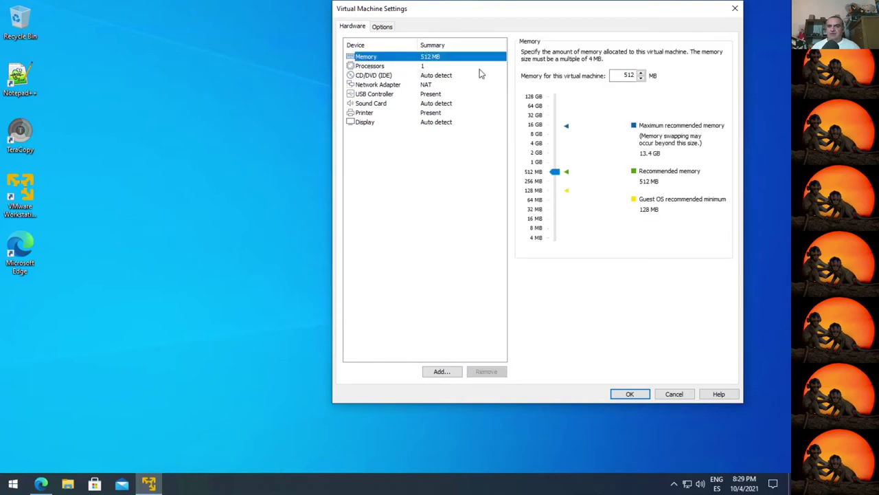
{"action": "left_click", "coordinate": [536, 152]}
Step: Remove the sound card and the printer from the virtual machine's hardware
{"action": "left_click", "coordinate": [358, 104]}
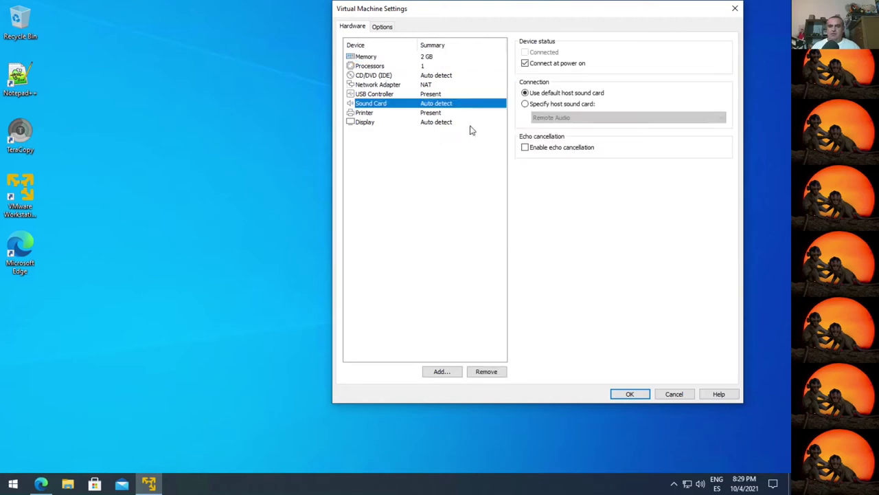
{"action": "left_click", "coordinate": [486, 371]}
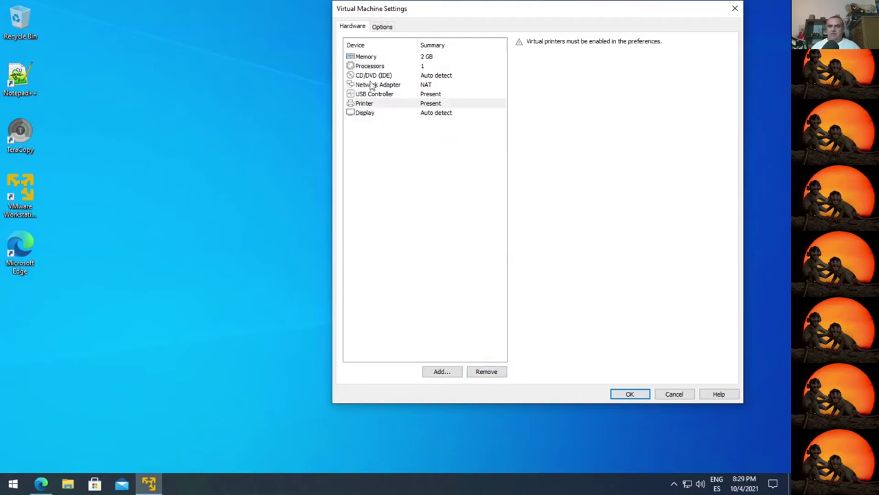
{"action": "left_click", "coordinate": [504, 371]}
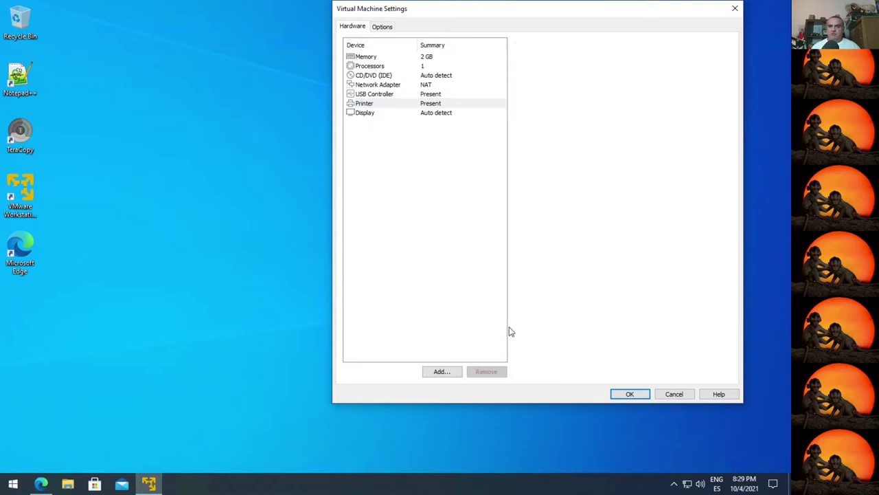
Step: Set the USB controller's compatibility to USB 3.1 and save the virtual machine settings
{"action": "left_click", "coordinate": [375, 95]}
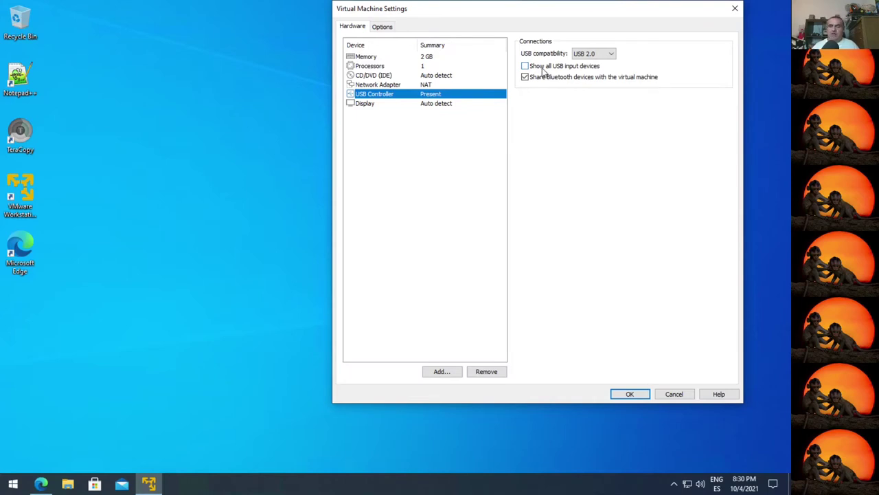
{"action": "left_click", "coordinate": [604, 56]}
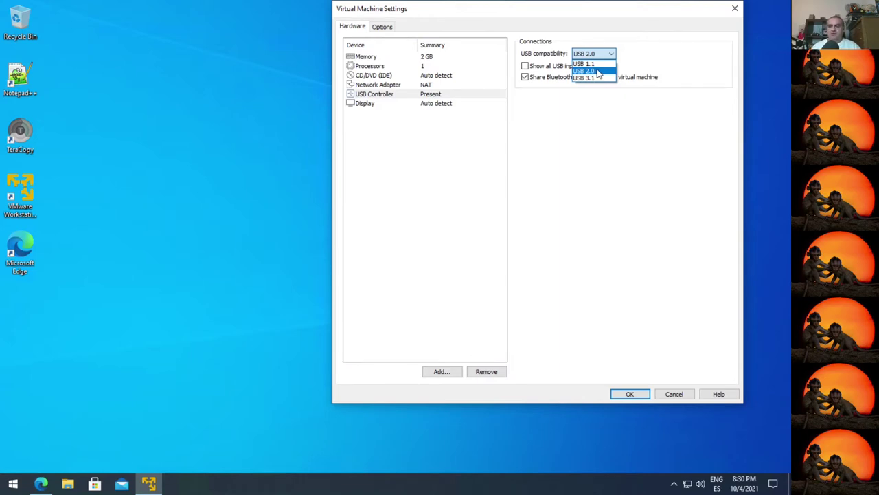
{"action": "left_click", "coordinate": [584, 78]}
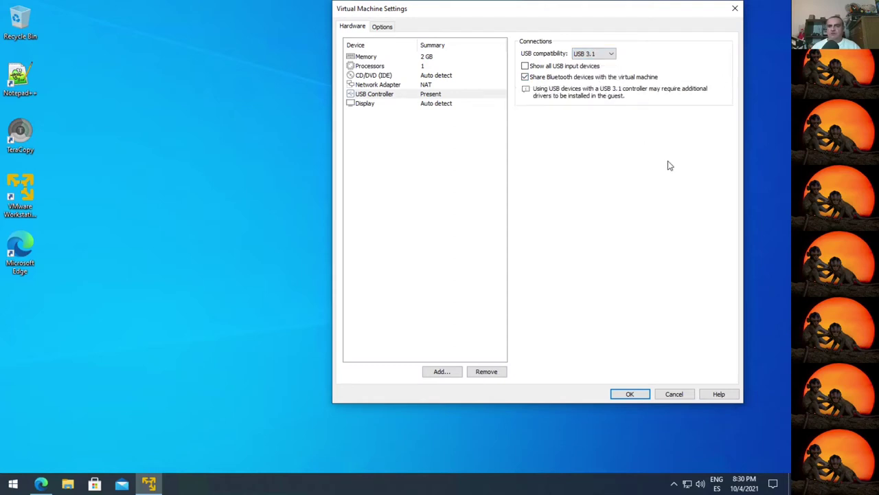
{"action": "left_click", "coordinate": [628, 395]}
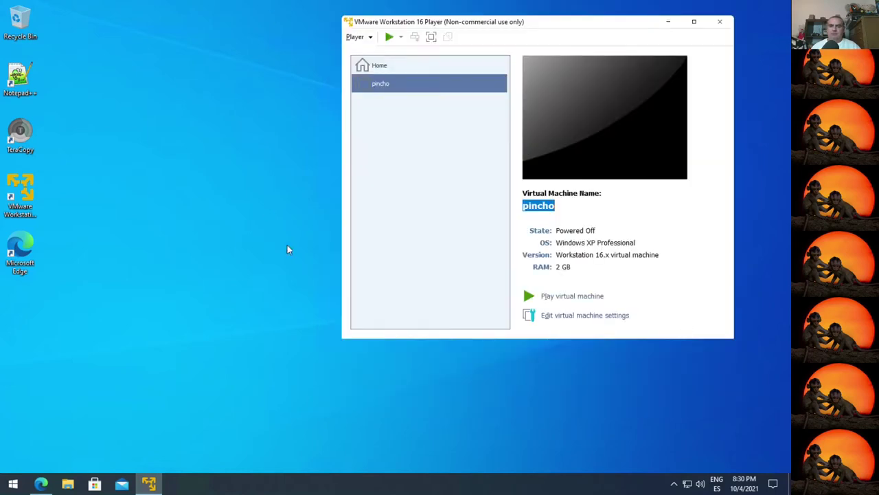
Step: Open the pincho virtual machine's folder in File Explorer using the copied location path
{"action": "left_click", "coordinate": [28, 81]}
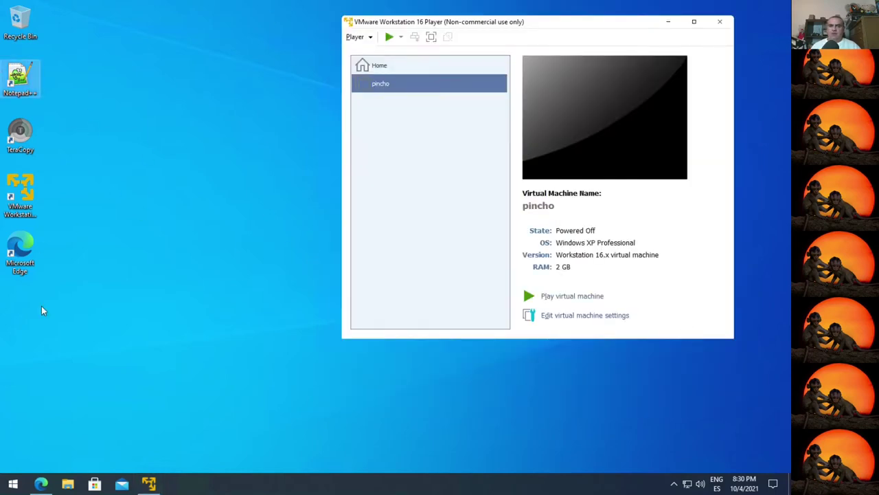
{"action": "left_click", "coordinate": [68, 484]}
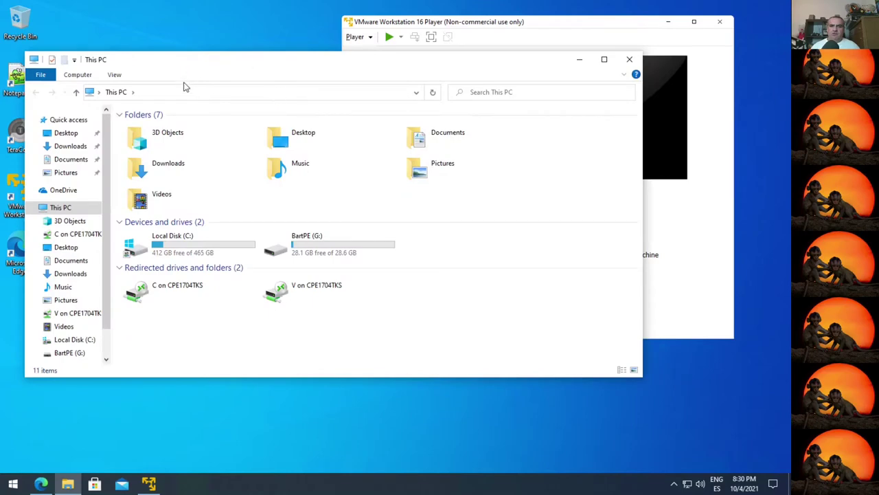
{"action": "left_click", "coordinate": [171, 94]}
{"action": "key", "text": "ctrl+v"}
{"action": "key", "text": "Return"}
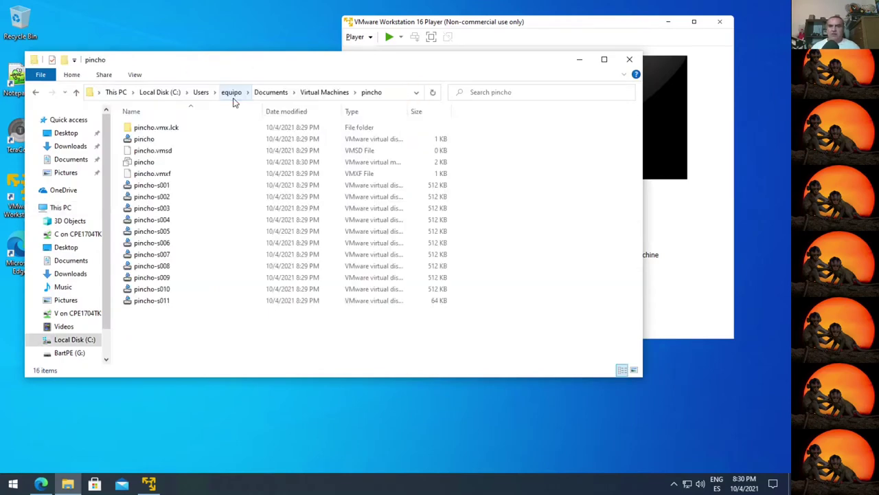
Step: Delete the pincho virtual disk file together with the split disk files pincho-s001 through pincho-s011
{"action": "left_click", "coordinate": [165, 186]}
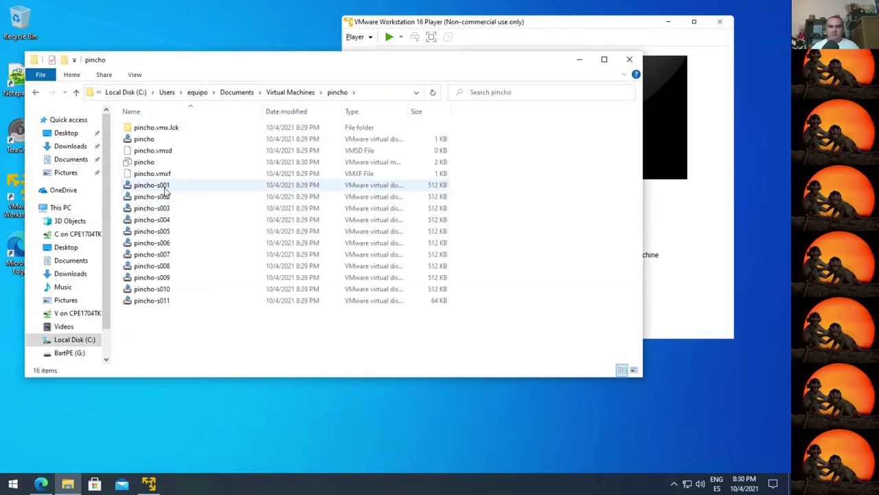
{"action": "left_click", "coordinate": [147, 302], "text": "shift"}
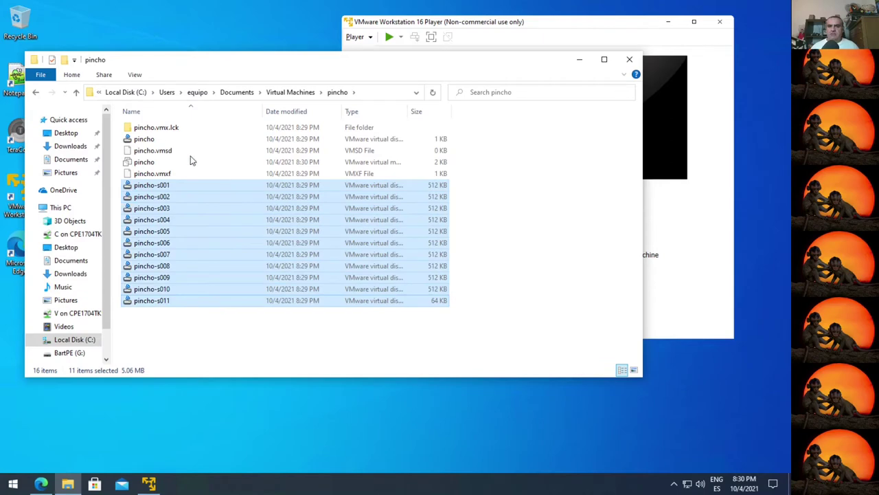
{"action": "left_click", "coordinate": [145, 140], "text": "ctrl"}
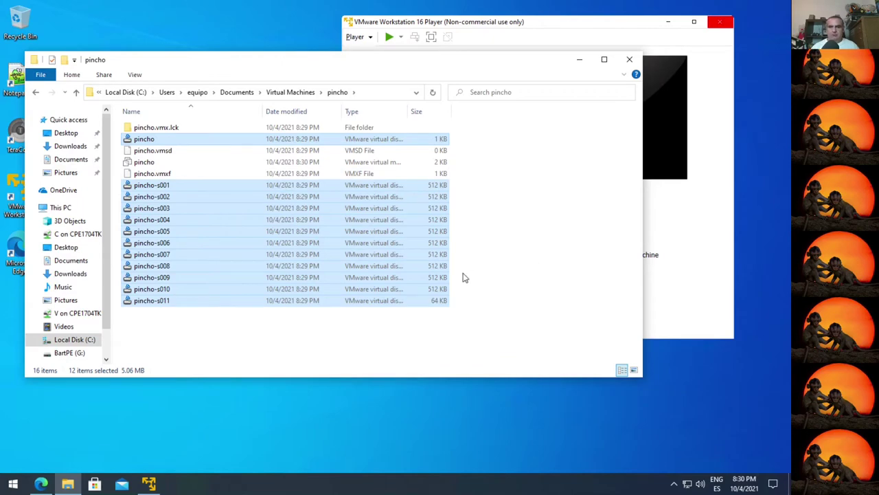
{"action": "key", "text": "Delete"}
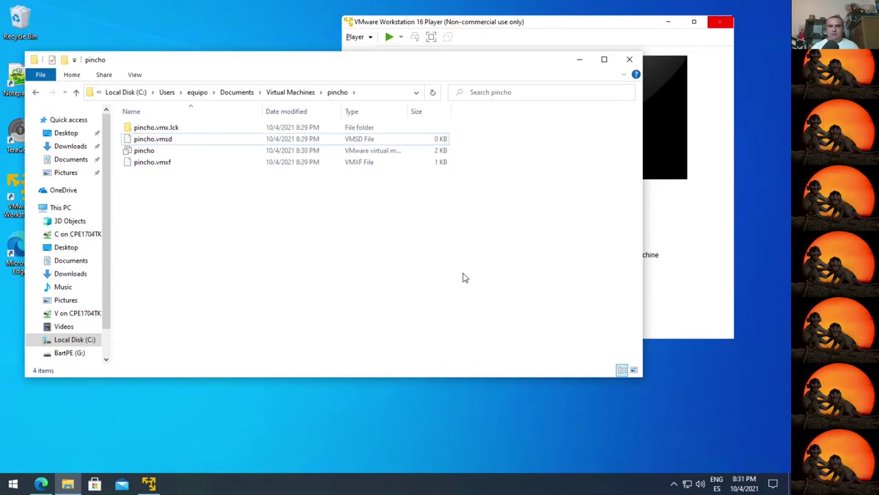
Step: Switch to VMware Workstation Player and return to its Home page so pincho is no longer selected
{"action": "left_click", "coordinate": [691, 232]}
{"action": "left_click", "coordinate": [371, 67]}
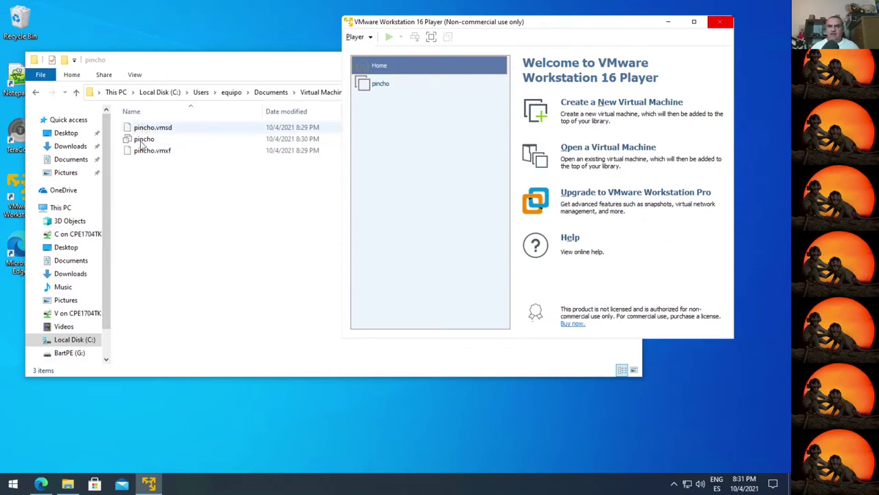
Step: Open the pincho virtual machine configuration file from File Explorer for editing in Notepad++
{"action": "left_click", "coordinate": [148, 206]}
{"action": "left_click", "coordinate": [137, 139]}
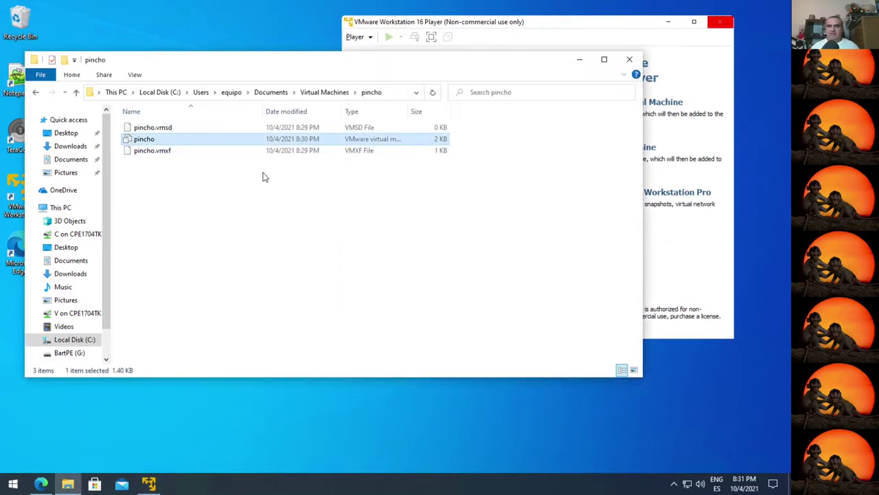
{"action": "right_click", "coordinate": [145, 142]}
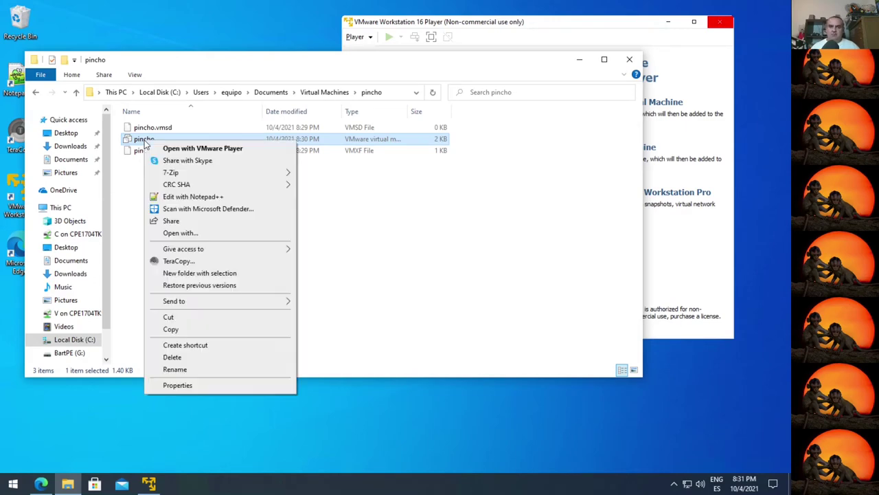
{"action": "left_click", "coordinate": [195, 198]}
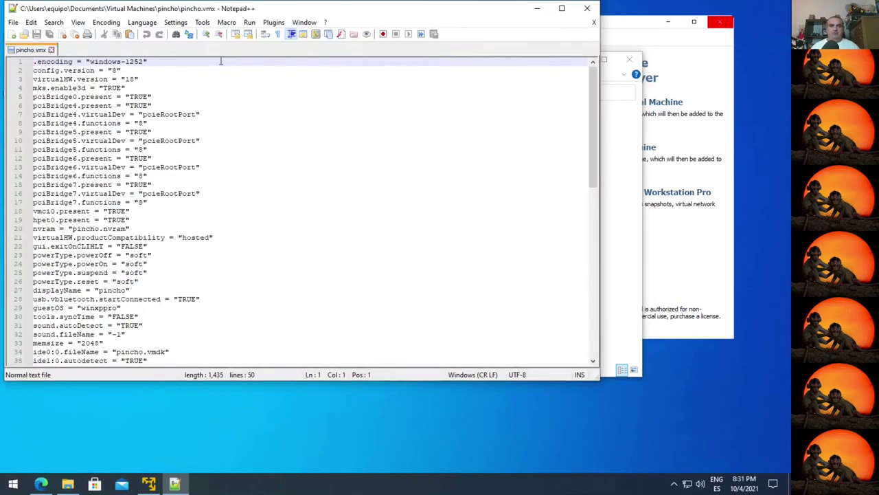
Step: Set virtualHW.version to "8" in pincho.vmx and minimize the VMware Player window
{"action": "left_click_drag", "start_coordinate": [42, 70], "coordinate": [127, 70]}
{"action": "left_click_drag", "start_coordinate": [61, 79], "coordinate": [142, 80]}
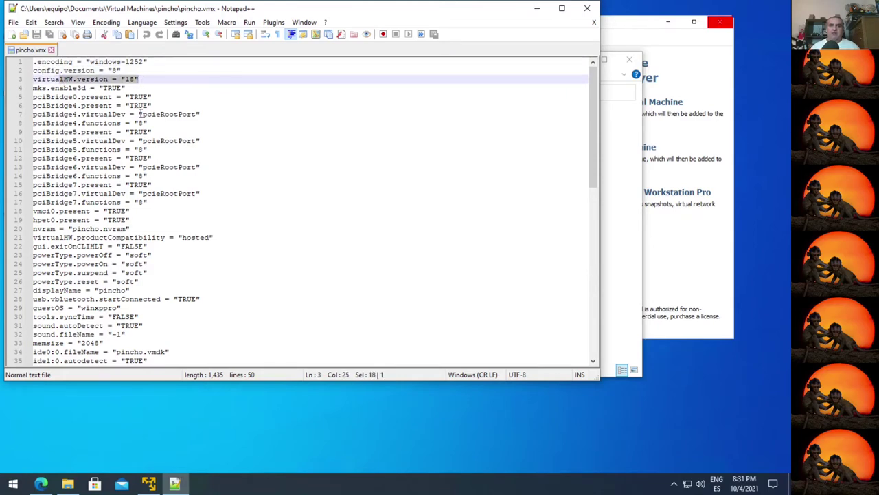
{"action": "left_click", "coordinate": [136, 79]}
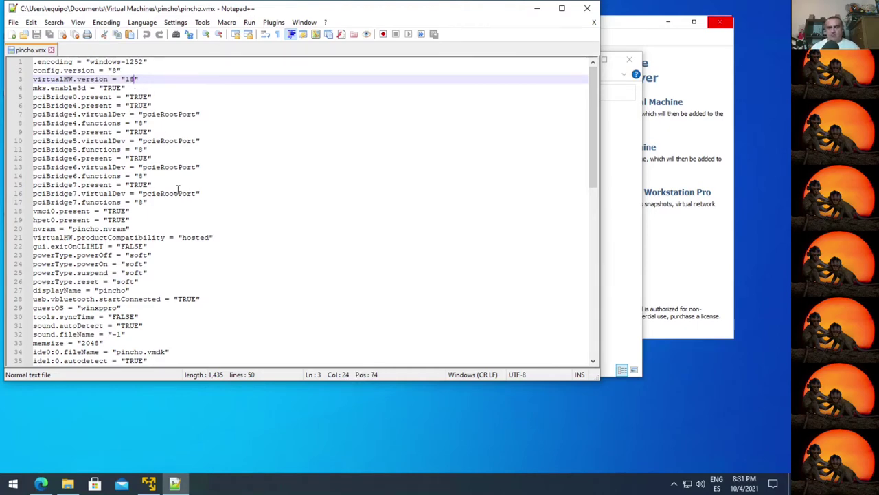
{"action": "key", "text": "BackSpace"}
{"action": "key", "text": "BackSpace"}
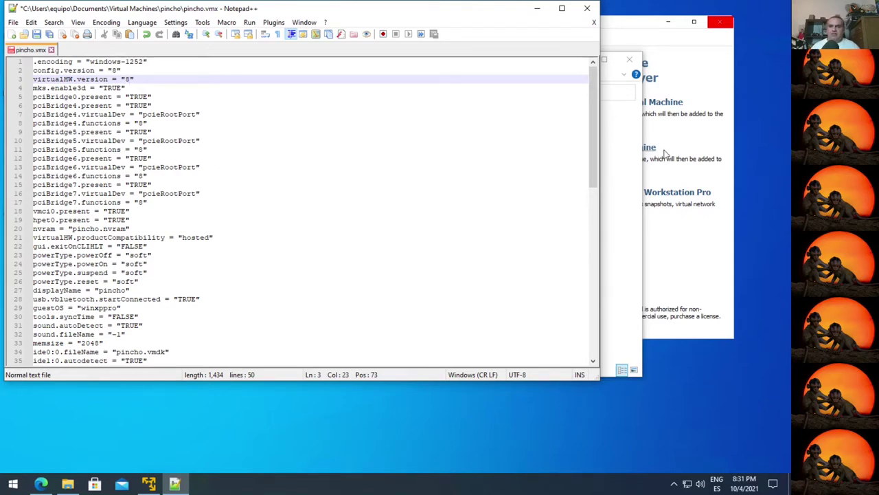
{"action": "left_click", "coordinate": [678, 270]}
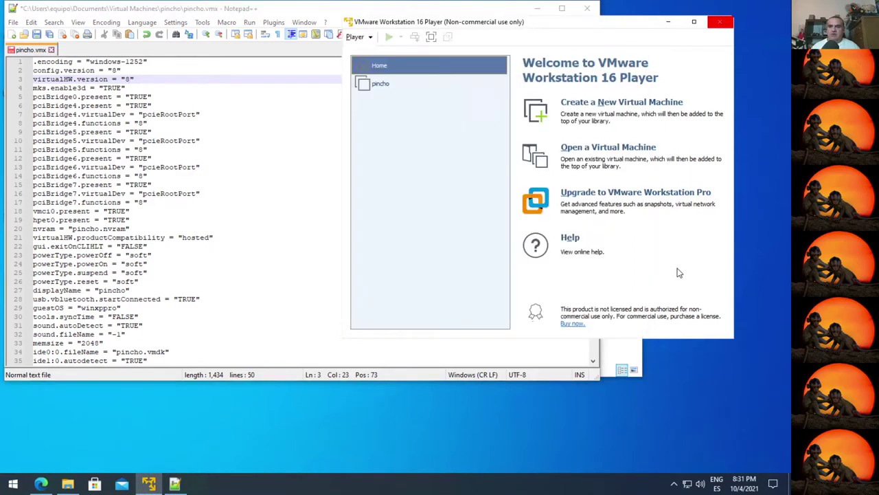
{"action": "left_click", "coordinate": [668, 22]}
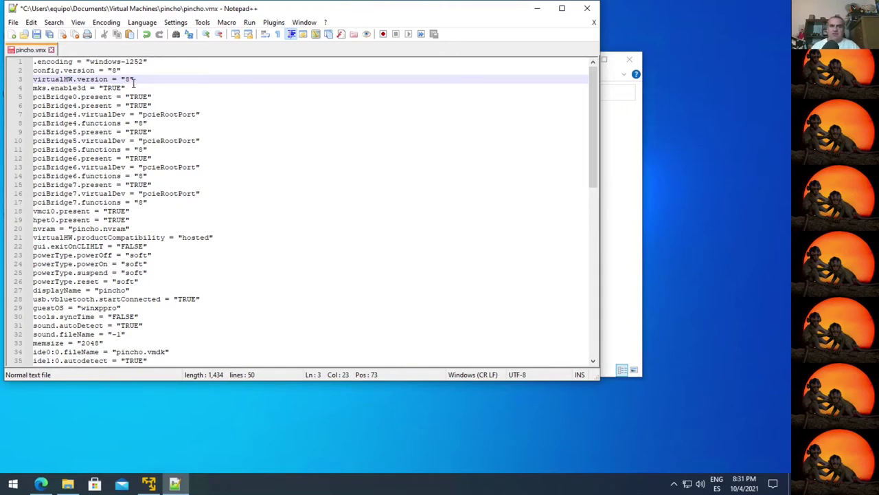
Step: Delete the mks.enable3d line from pincho.vmx without leaving an empty line
{"action": "left_click_drag", "start_coordinate": [127, 88], "coordinate": [33, 88]}
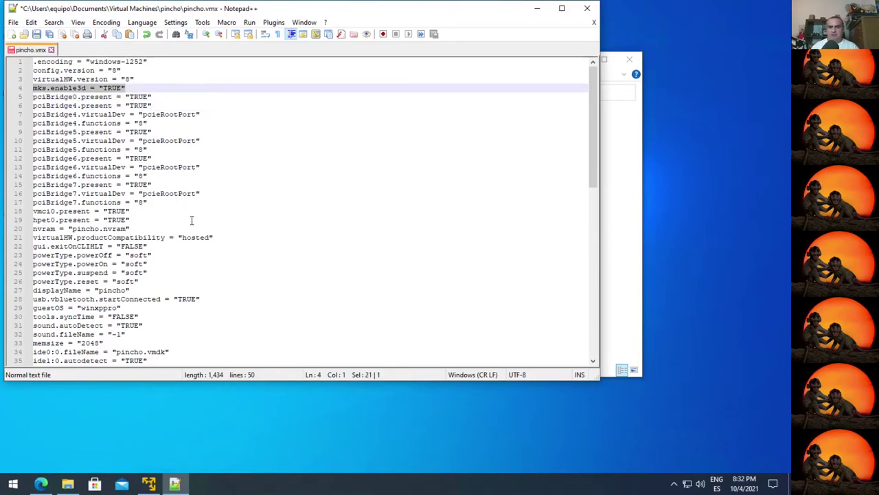
{"action": "key", "text": "Delete"}
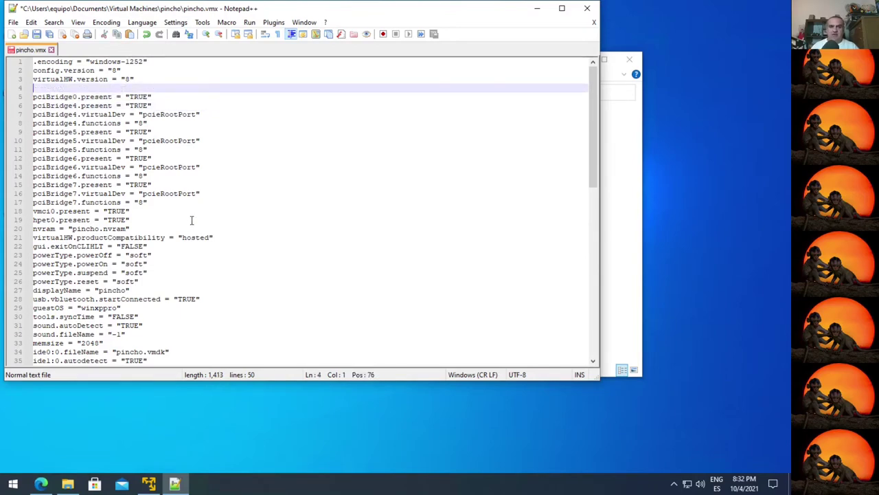
{"action": "key", "text": "Delete"}
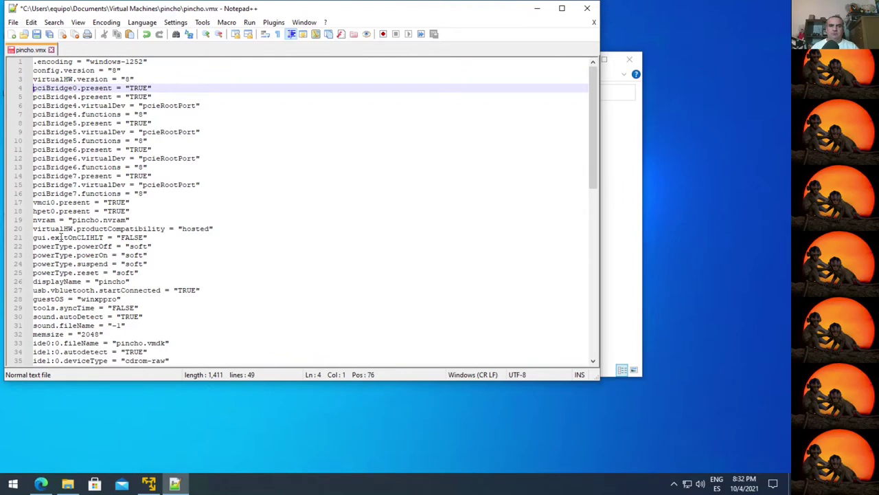
Step: Delete the usb.vbluetooth.startConnected line below displayName, including its line break
{"action": "left_click", "coordinate": [165, 239]}
{"action": "left_click", "coordinate": [163, 262]}
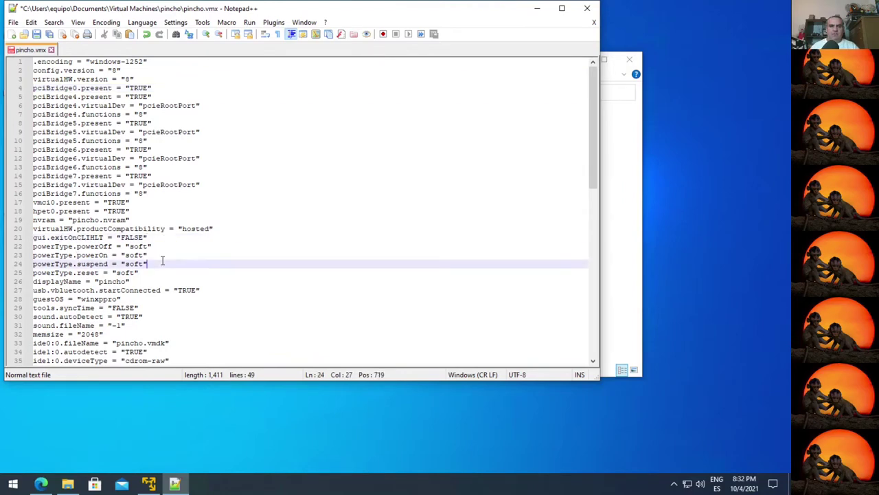
{"action": "scroll", "coordinate": [164, 272], "scroll_direction": "down", "scroll_amount": 1}
{"action": "left_click_drag", "start_coordinate": [239, 266], "coordinate": [20, 265]}
{"action": "key", "text": "Delete"}
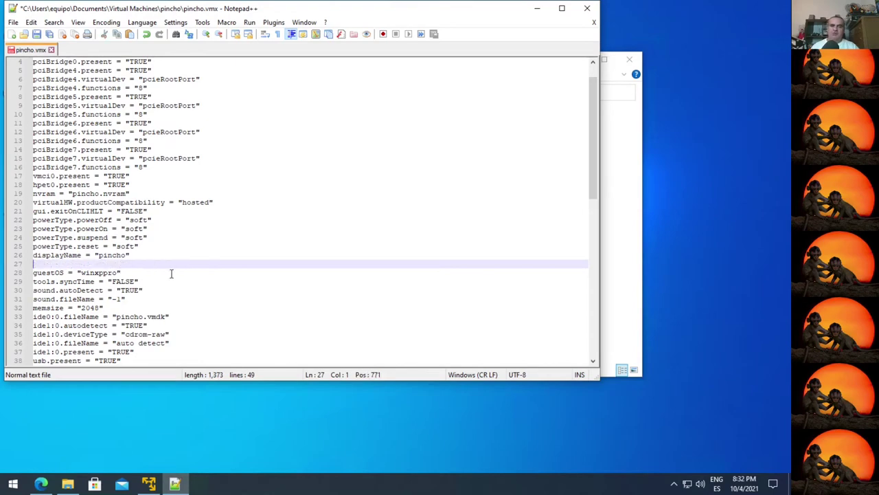
{"action": "key", "text": "Delete"}
Step: Delete the ide0:0.fileName line that references the pincho.vmdk disk, including its line break
{"action": "scroll", "coordinate": [162, 313], "scroll_direction": "down", "scroll_amount": 2}
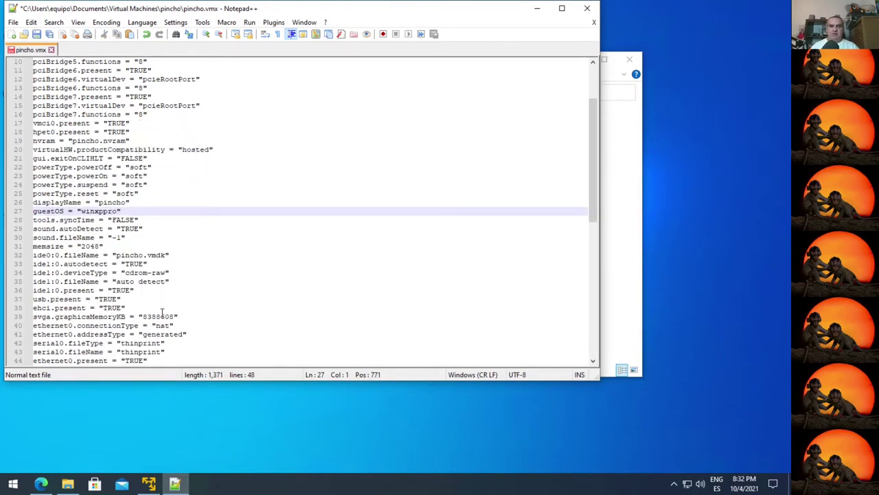
{"action": "left_click_drag", "start_coordinate": [185, 254], "coordinate": [61, 258]}
{"action": "left_click", "coordinate": [28, 255]}
{"action": "left_click", "coordinate": [28, 256]}
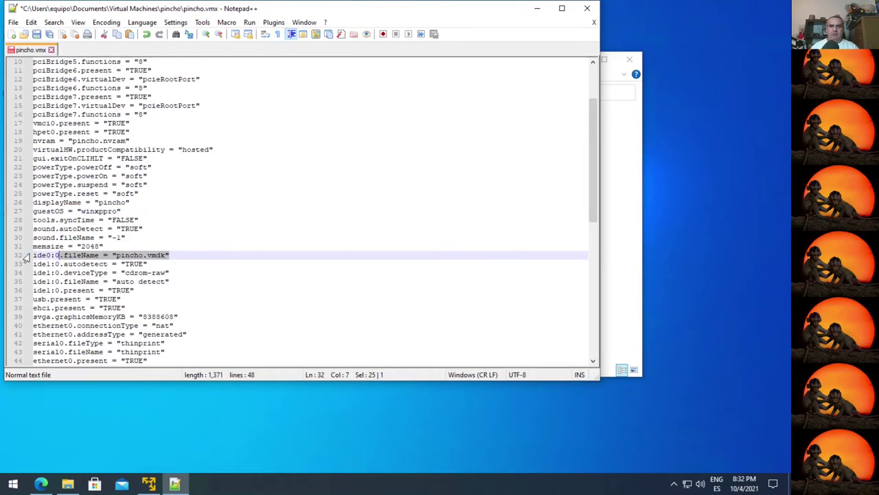
{"action": "mouse_move", "coordinate": [33, 255]}
{"action": "left_mouse_down"}
{"action": "mouse_move", "coordinate": [157, 263]}
{"action": "mouse_move", "coordinate": [190, 253]}
{"action": "left_mouse_up"}
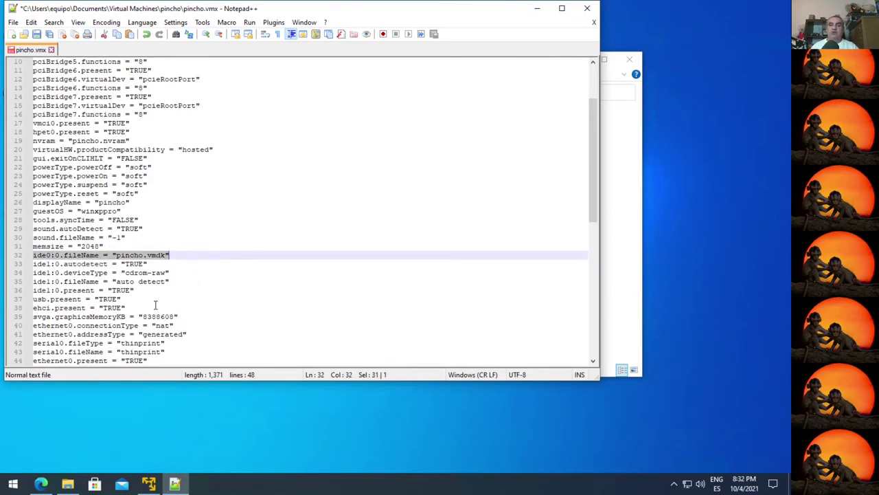
{"action": "key", "text": "Delete"}
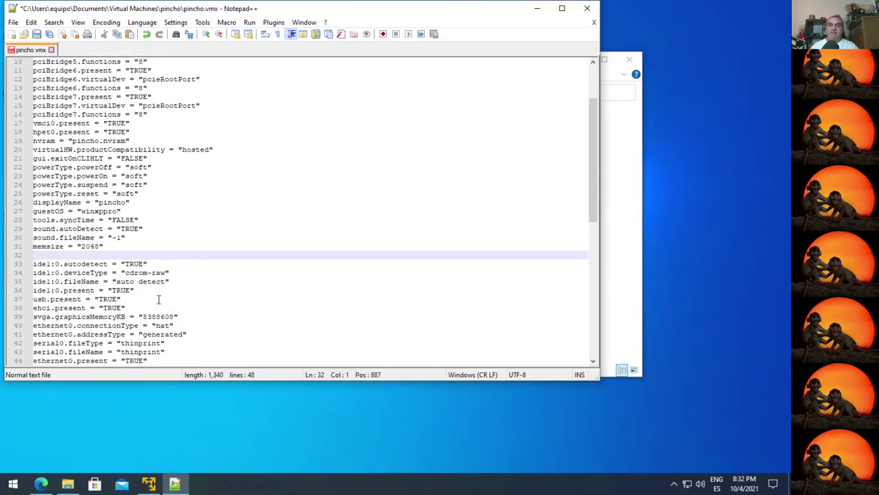
{"action": "key", "text": "Delete"}
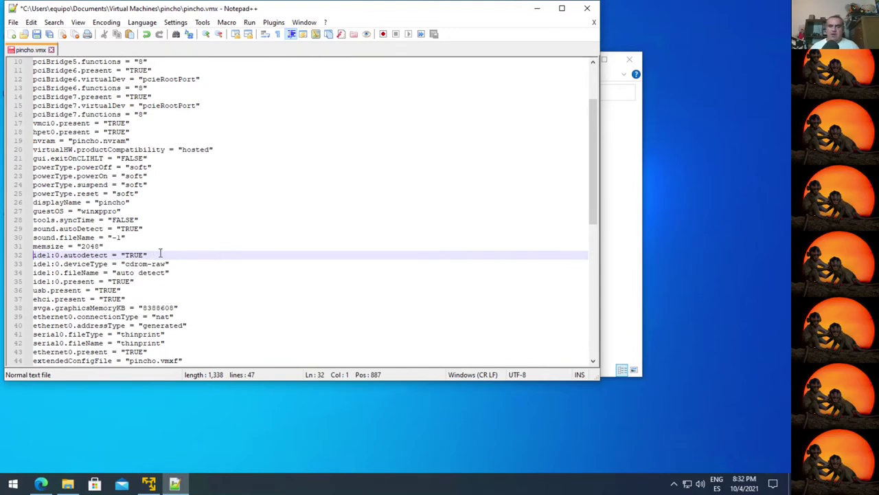
Step: Check the usb_xhci.present entry at the end of pincho.vmx and save the file
{"action": "scroll", "coordinate": [160, 254], "scroll_direction": "down", "scroll_amount": 3}
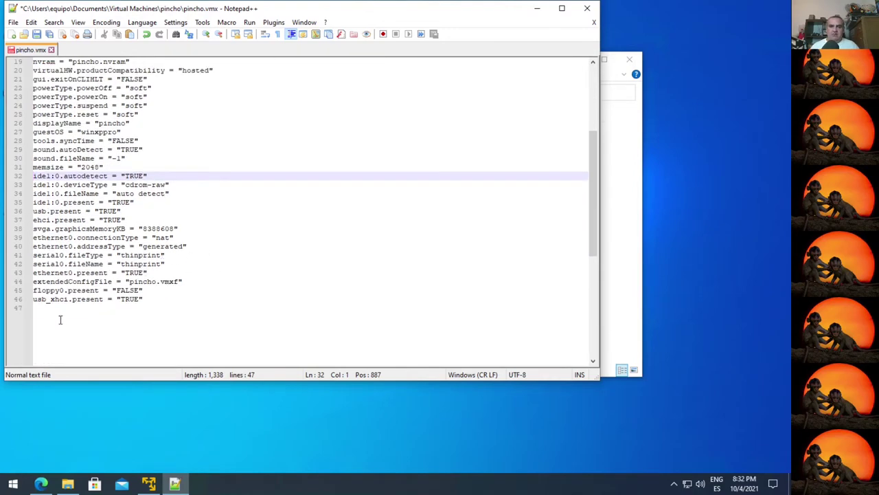
{"action": "left_click_drag", "start_coordinate": [151, 297], "coordinate": [16, 299]}
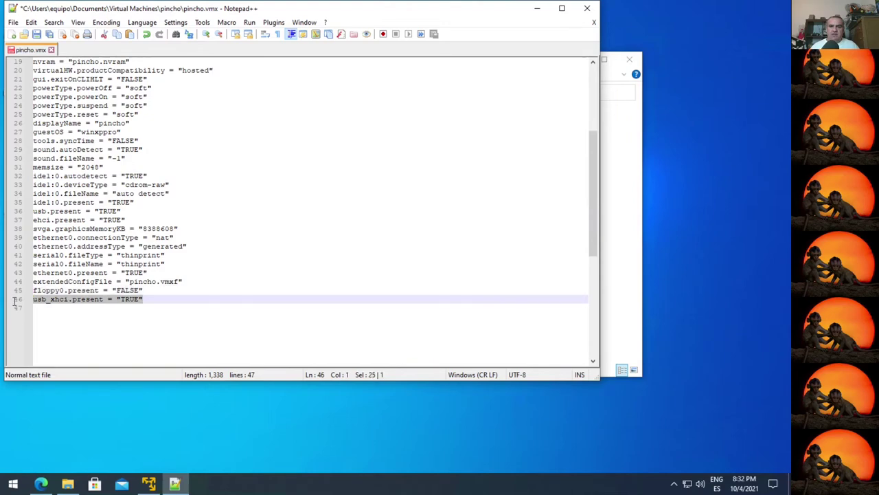
{"action": "left_click", "coordinate": [21, 300]}
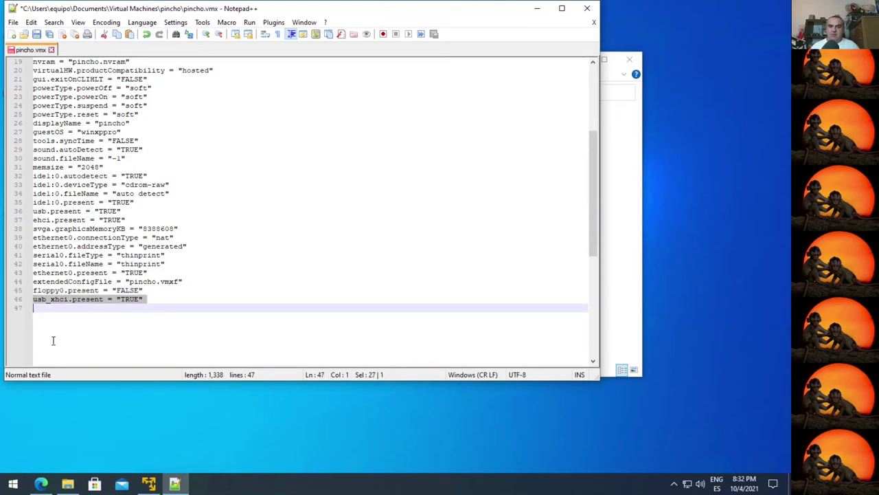
{"action": "left_click", "coordinate": [22, 290]}
{"action": "left_click", "coordinate": [28, 290]}
{"action": "scroll", "coordinate": [72, 281], "scroll_direction": "up", "scroll_amount": 5}
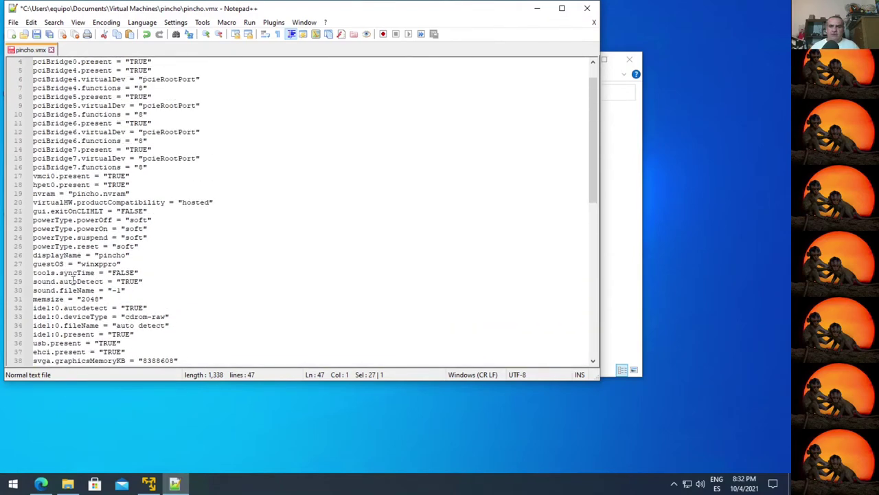
{"action": "scroll", "coordinate": [72, 281], "scroll_direction": "up", "scroll_amount": 1}
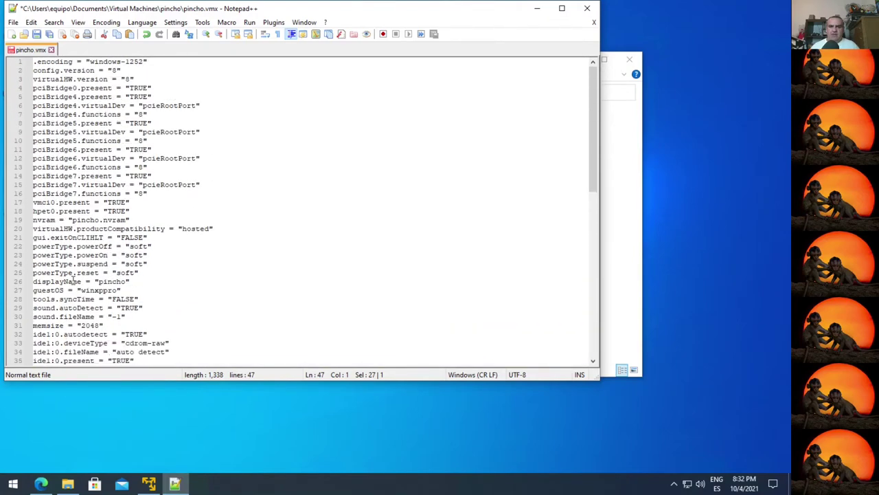
{"action": "left_click", "coordinate": [36, 35]}
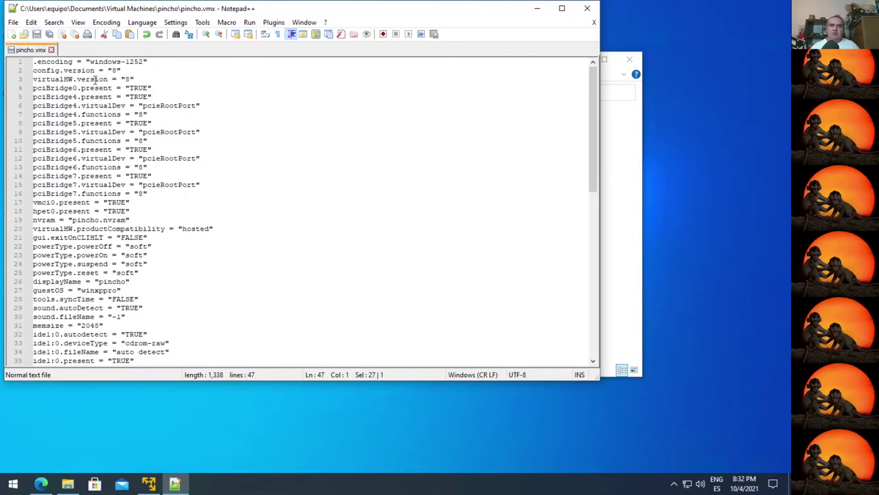
Step: Switch to VMware Player, select the pincho virtual machine and open its settings for editing
{"action": "left_click", "coordinate": [617, 180]}
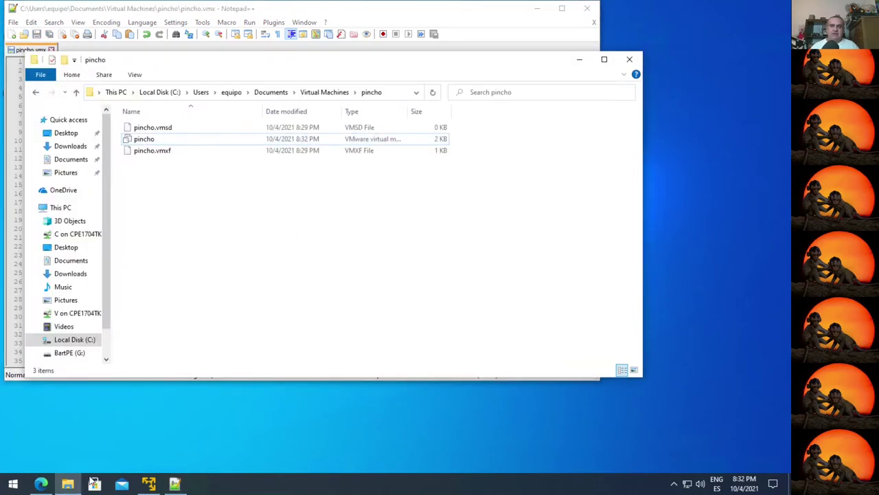
{"action": "left_click", "coordinate": [148, 484]}
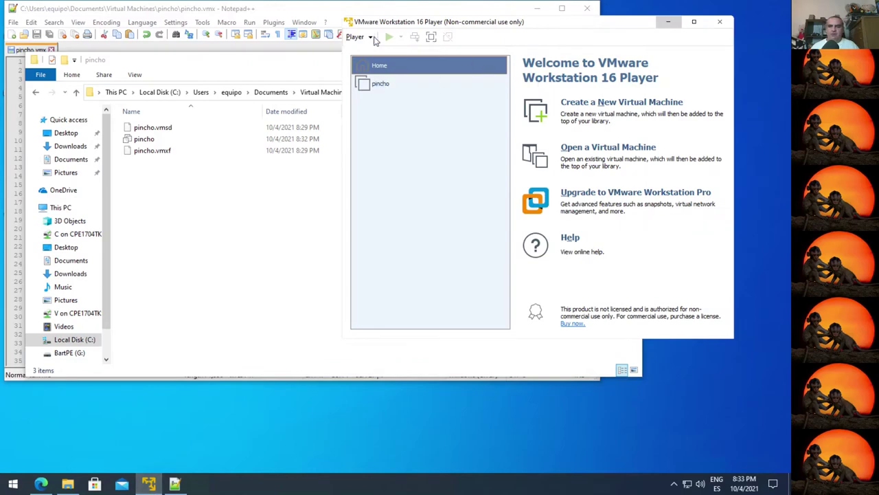
{"action": "left_click", "coordinate": [378, 89]}
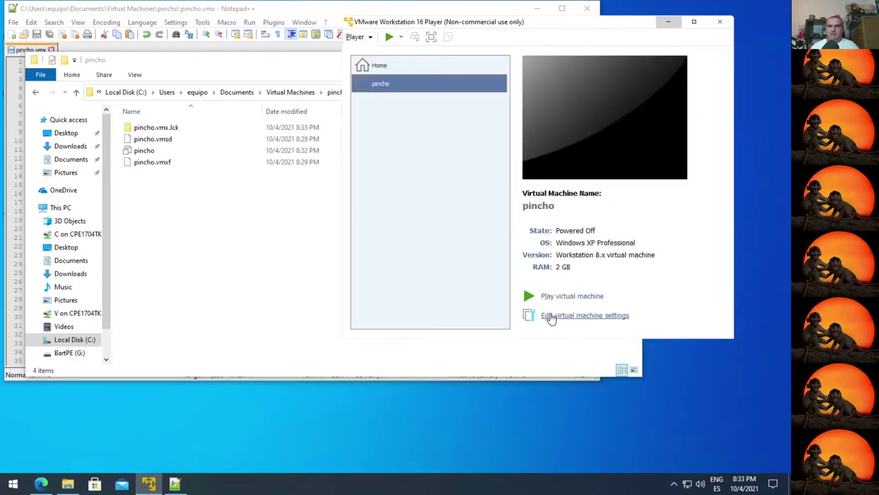
{"action": "left_click", "coordinate": [552, 317]}
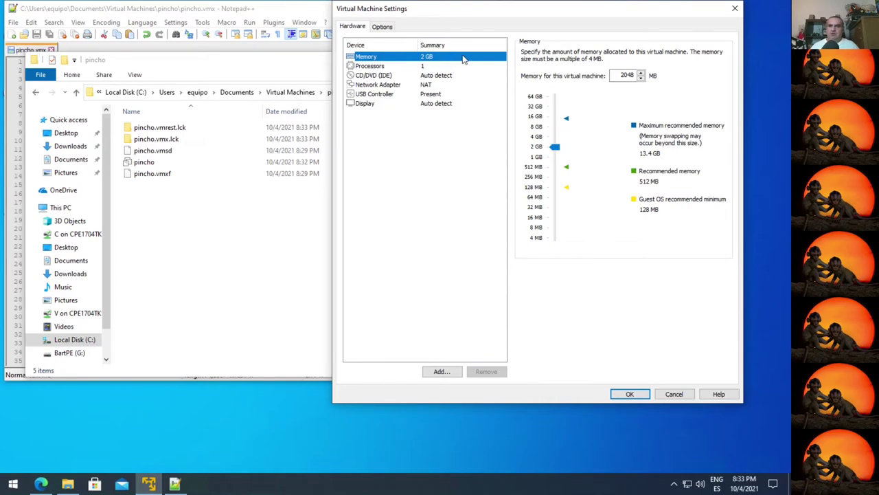
Step: Review the processor settings and the CD/DVD drive's advanced IDE device node options, leaving the advanced settings without changes
{"action": "left_click", "coordinate": [366, 67]}
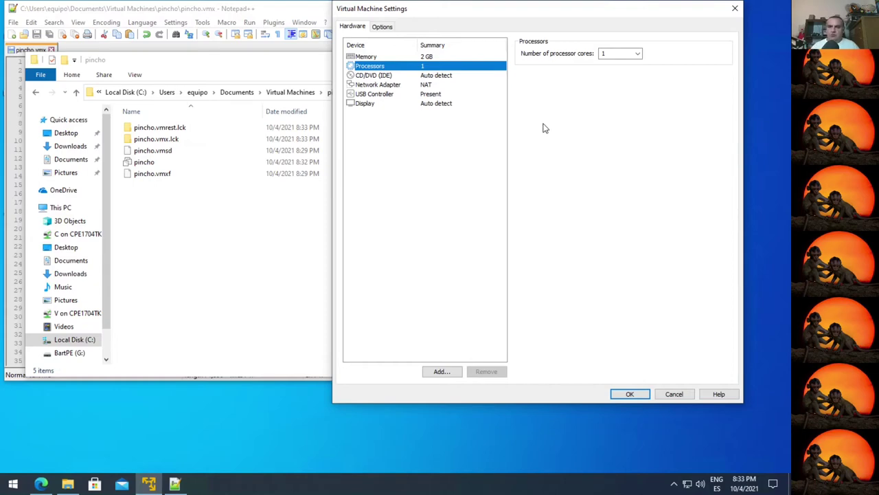
{"action": "left_click", "coordinate": [377, 74]}
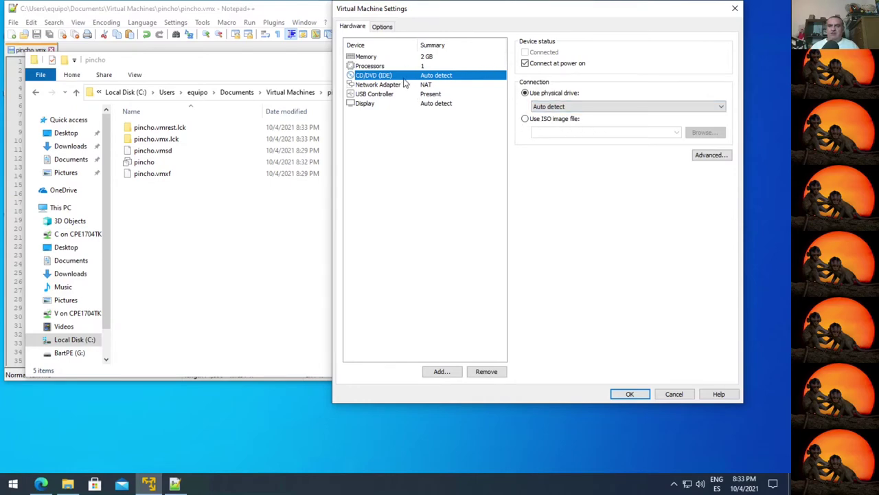
{"action": "left_click", "coordinate": [712, 156]}
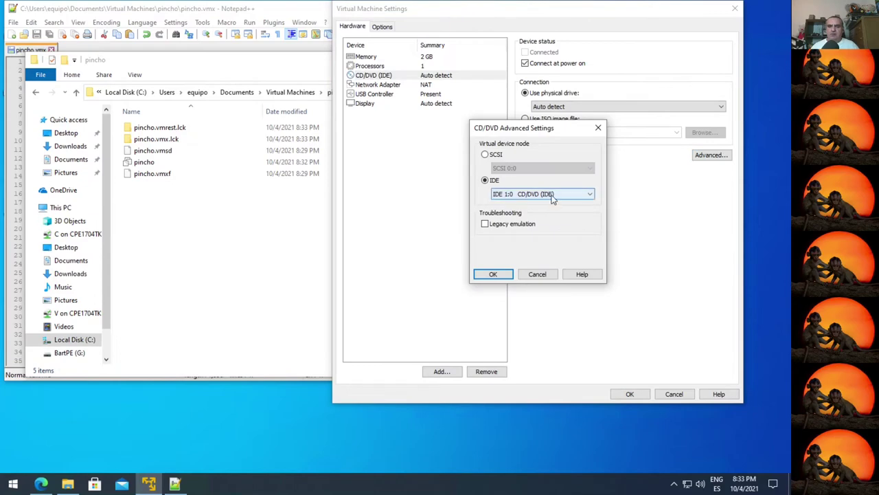
{"action": "left_click", "coordinate": [551, 195]}
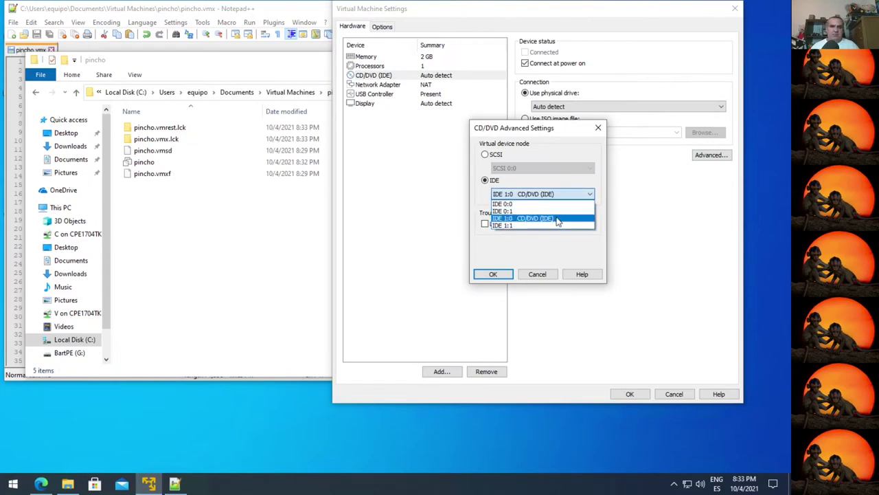
{"action": "left_click", "coordinate": [564, 255]}
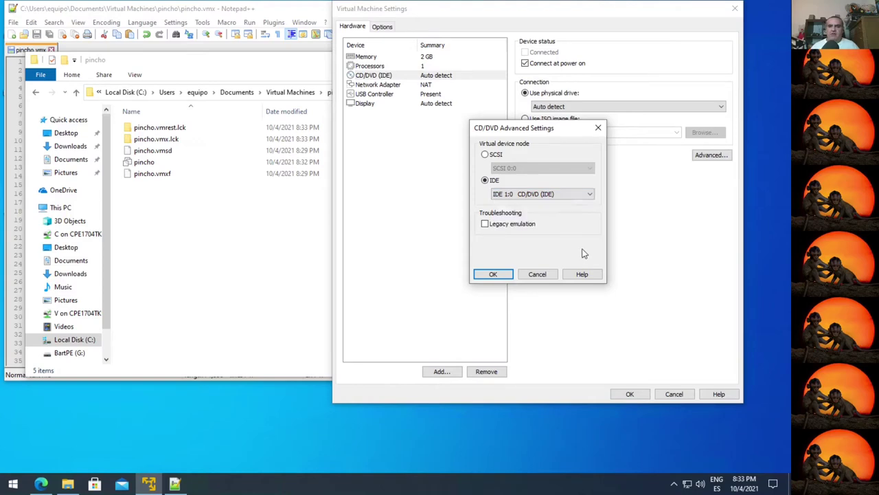
{"action": "left_click", "coordinate": [539, 274]}
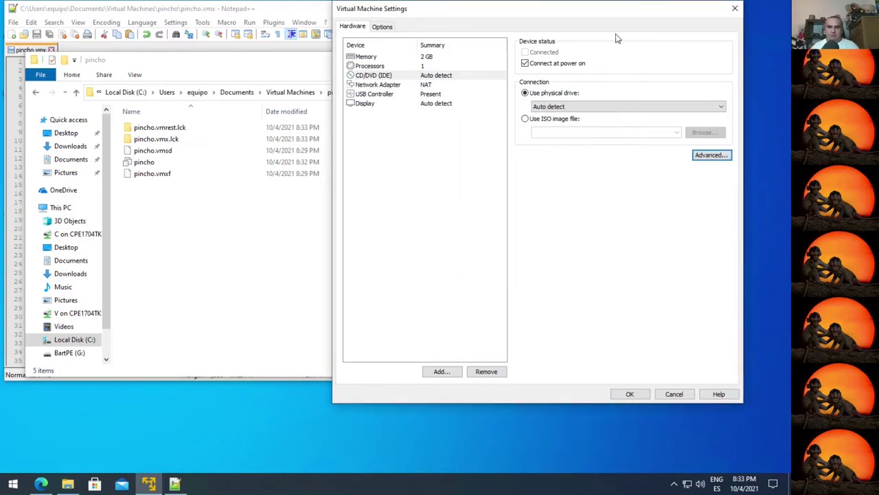
Step: Set the CD/DVD drive to use the ISO image debian-live-11.0.0-i386-xfce from the Downloads folder
{"action": "left_click", "coordinate": [524, 118]}
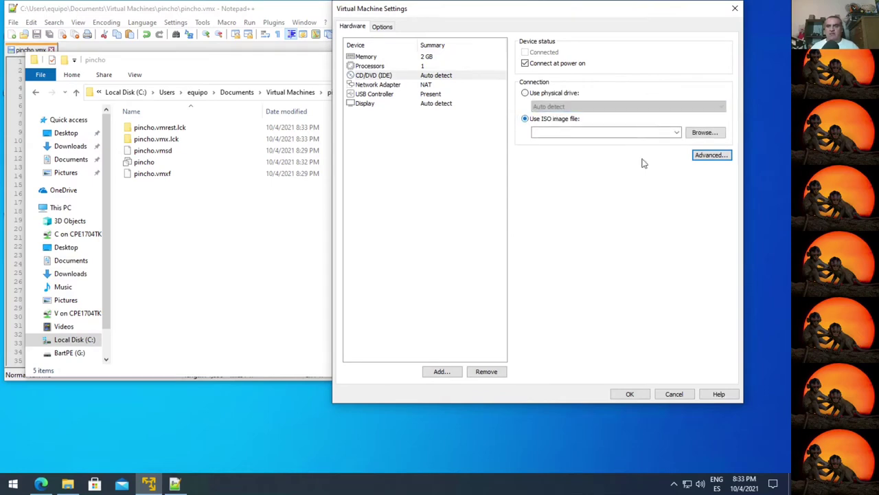
{"action": "left_click", "coordinate": [705, 133]}
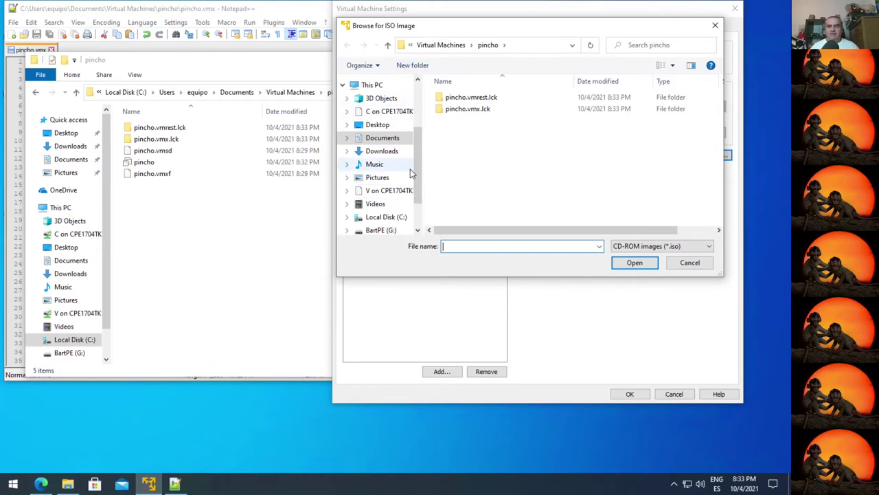
{"action": "scroll", "coordinate": [406, 171], "scroll_direction": "up", "scroll_amount": 3}
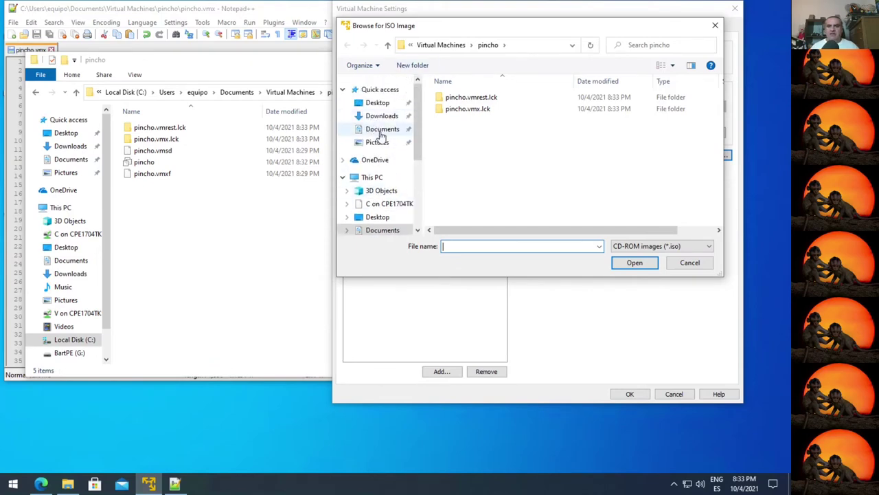
{"action": "left_click", "coordinate": [378, 116]}
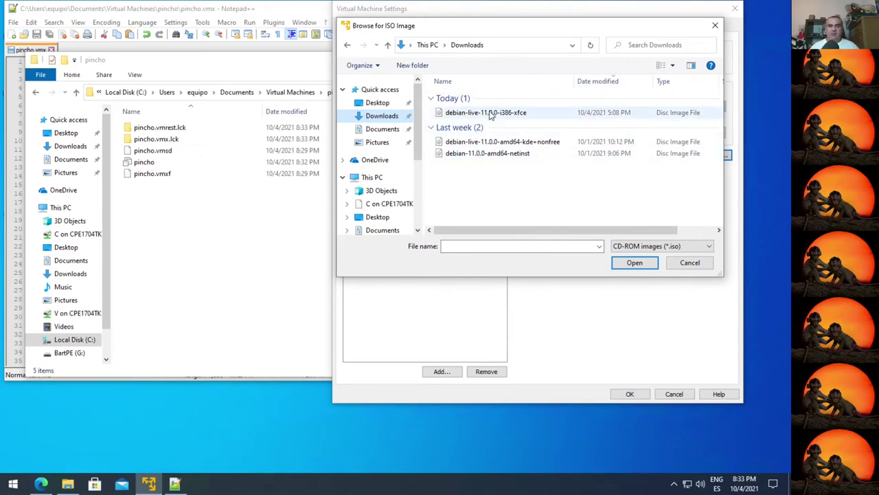
{"action": "left_click", "coordinate": [501, 144]}
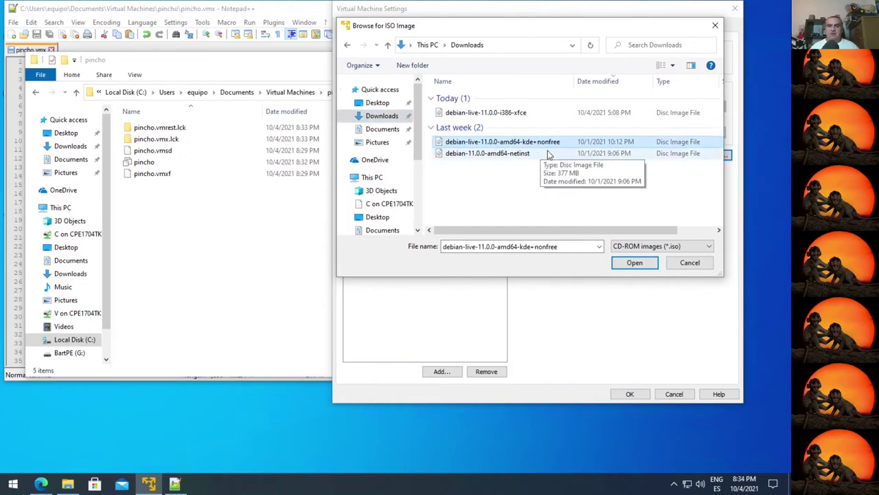
{"action": "left_click", "coordinate": [484, 115]}
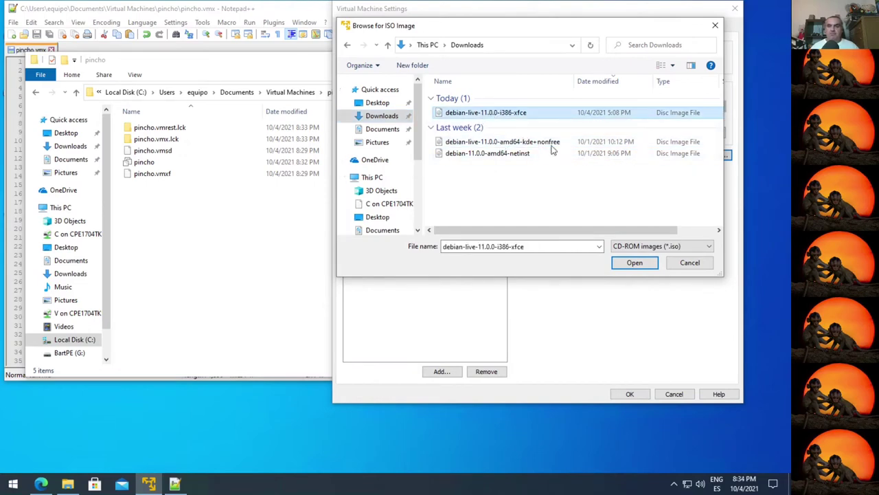
{"action": "left_click", "coordinate": [629, 267]}
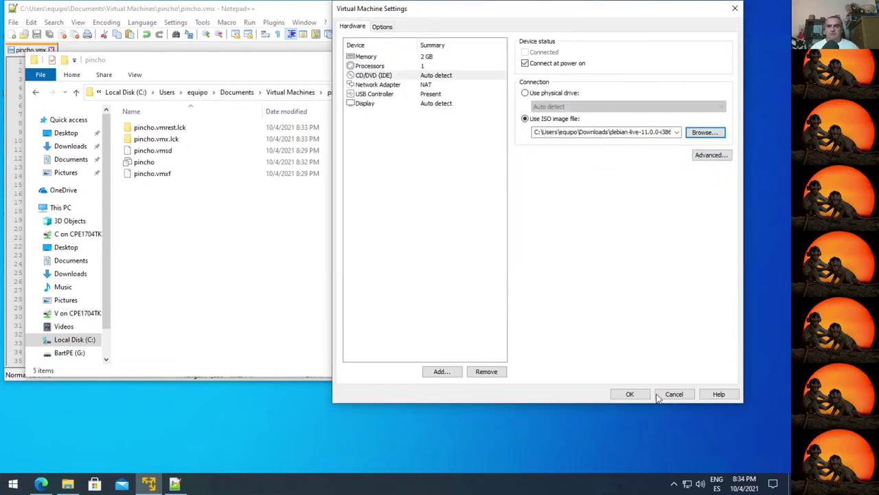
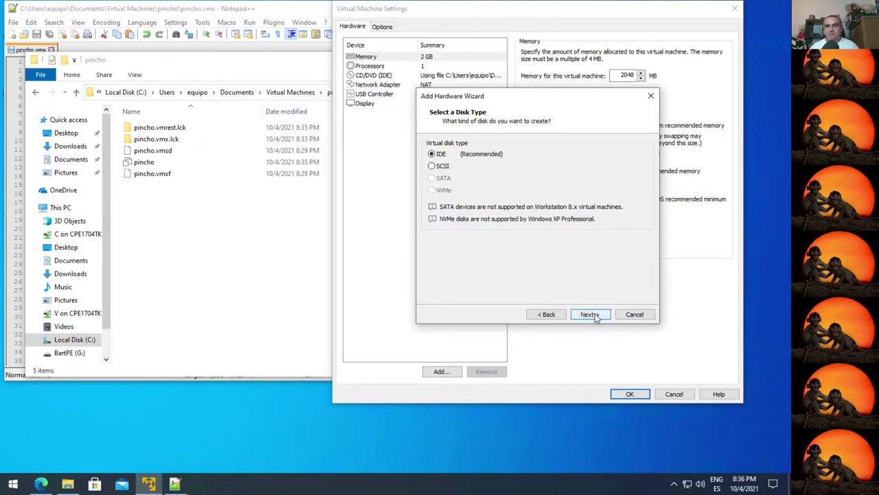
Step: Add a new 32.5 GB IDE virtual disk split into multiple files, stored as pincho.vmdk, and save the virtual machine settings
{"action": "left_click", "coordinate": [590, 314]}
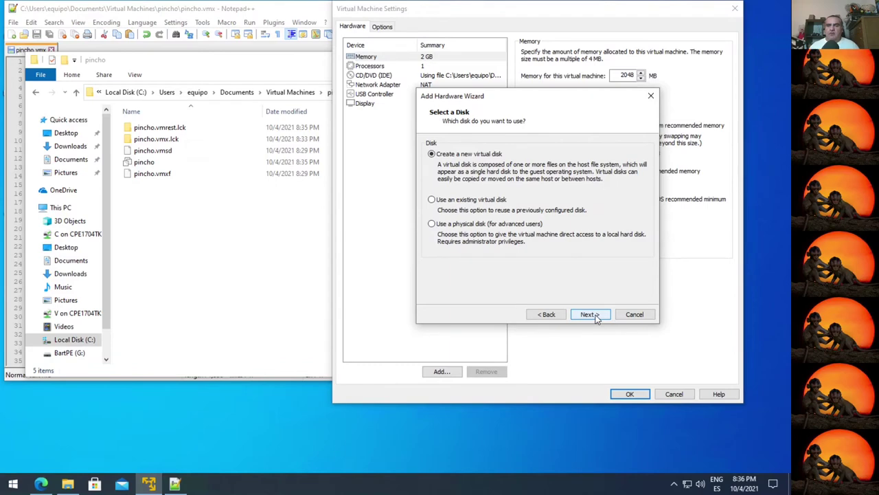
{"action": "left_click", "coordinate": [590, 315]}
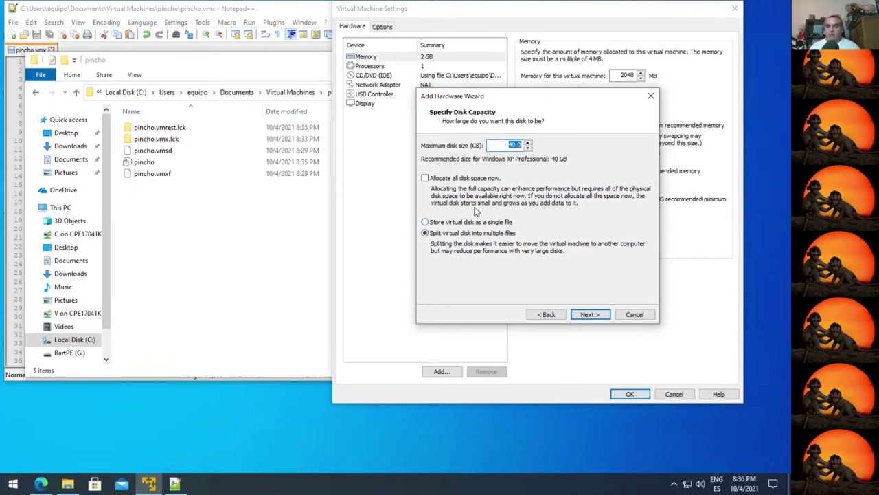
{"action": "type", "text": "2"}
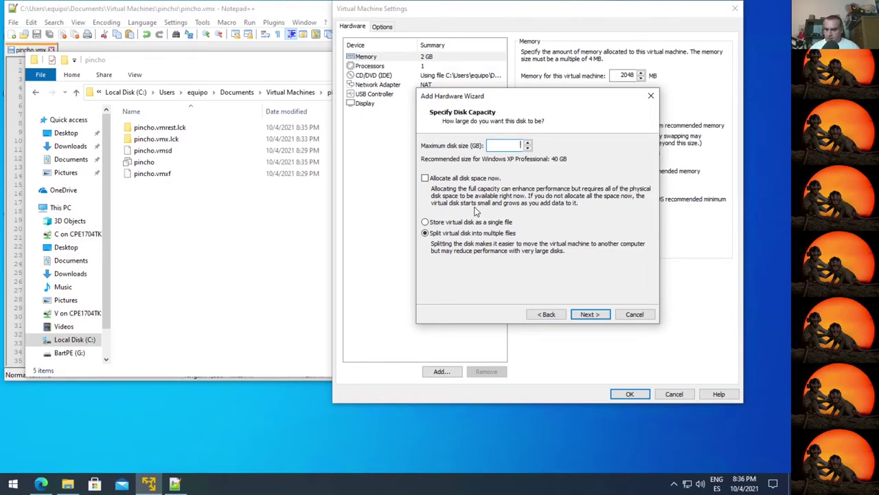
{"action": "type", "text": "2."}
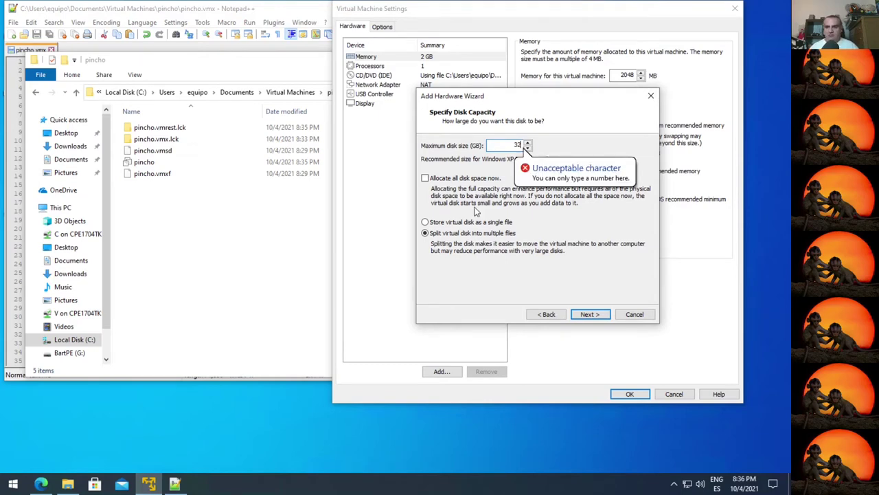
{"action": "type", "text": ".5"}
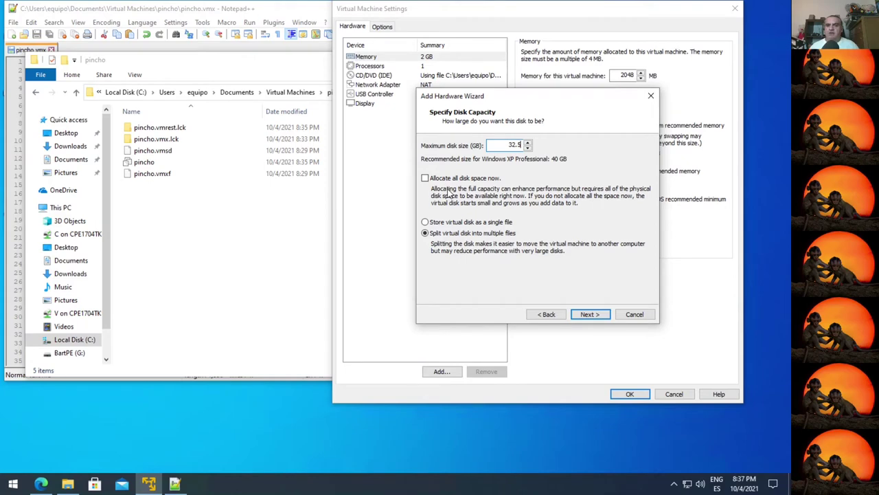
{"action": "left_click", "coordinate": [593, 316]}
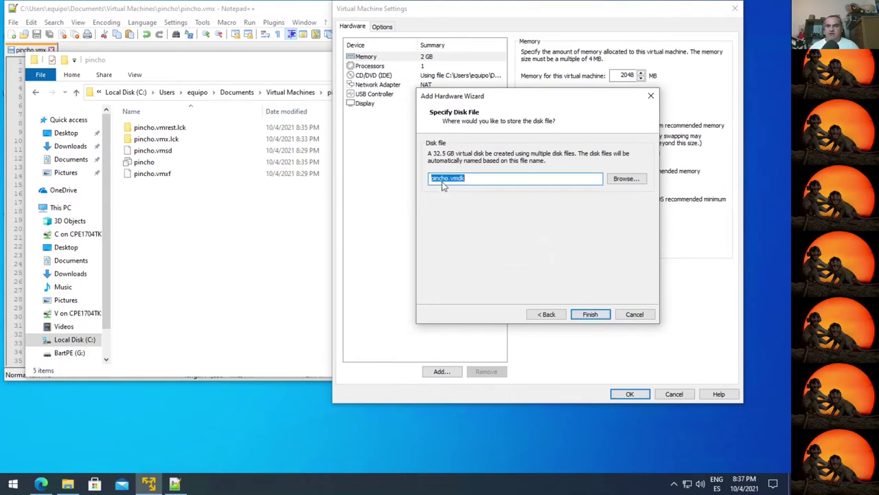
{"action": "left_click", "coordinate": [592, 312]}
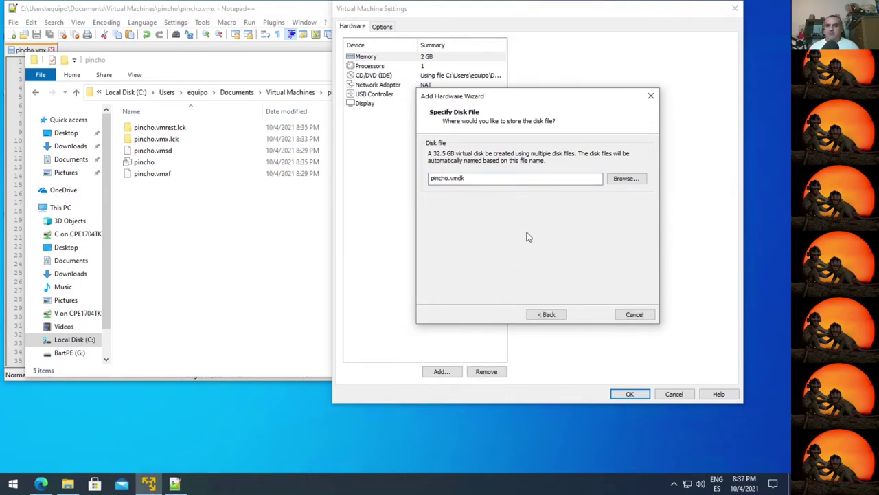
{"action": "left_click", "coordinate": [629, 394]}
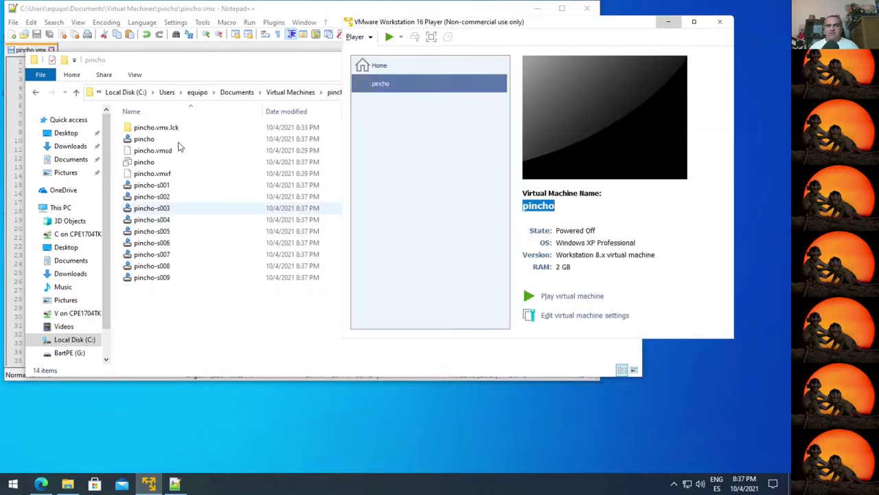
Step: Check the combined size of everything in the pincho folder and look inside its pincho.vmx.lck subfolder
{"action": "left_click", "coordinate": [303, 348]}
{"action": "left_click_drag", "start_coordinate": [311, 332], "coordinate": [134, 96]}
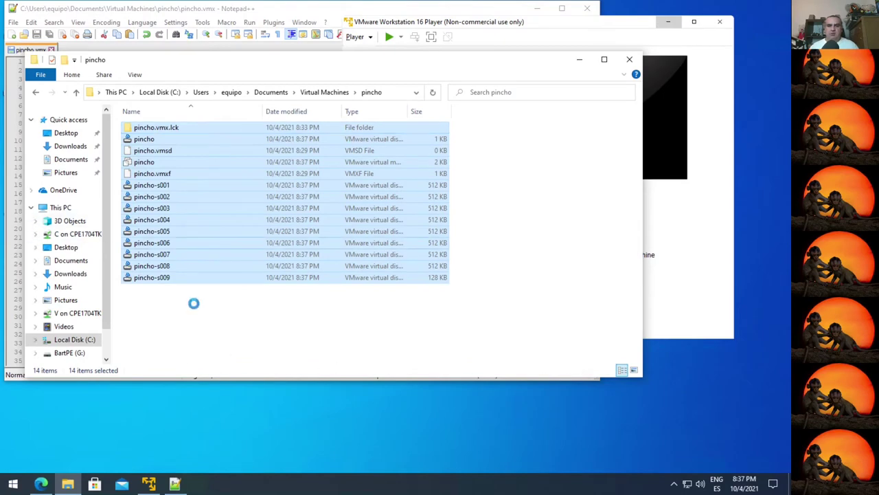
{"action": "right_click", "coordinate": [182, 313]}
{"action": "left_click", "coordinate": [191, 446]}
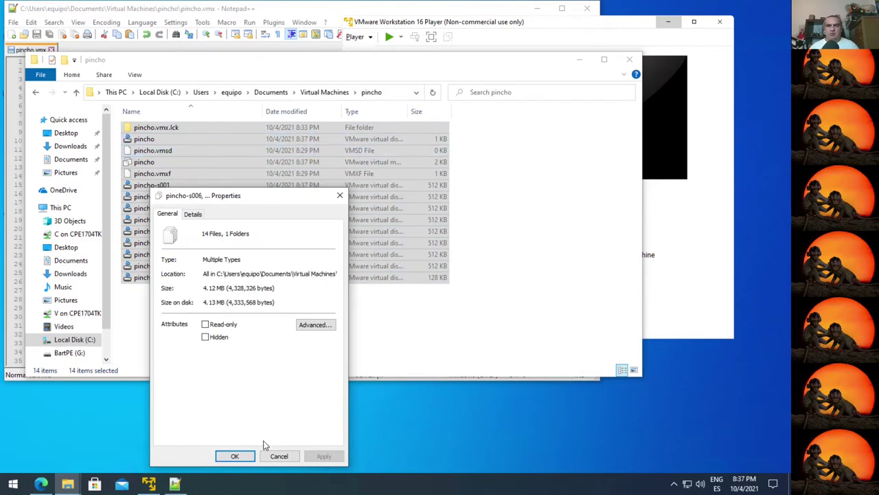
{"action": "left_click", "coordinate": [279, 456]}
{"action": "left_click", "coordinate": [214, 174]}
{"action": "double_click", "coordinate": [157, 129]}
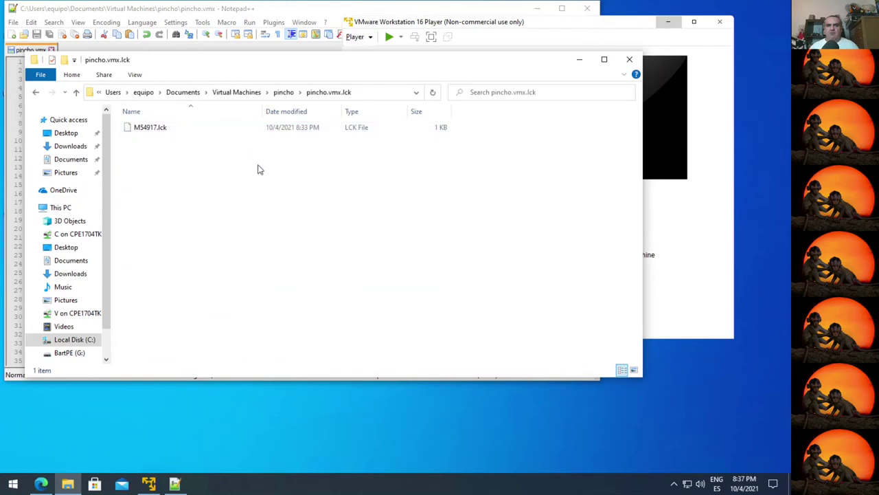
{"action": "left_click", "coordinate": [75, 92]}
Step: Check the combined size of the pincho folder's files without the pincho.vmx.lck subfolder
{"action": "left_click_drag", "start_coordinate": [208, 306], "coordinate": [127, 141]}
{"action": "right_click", "coordinate": [133, 142]}
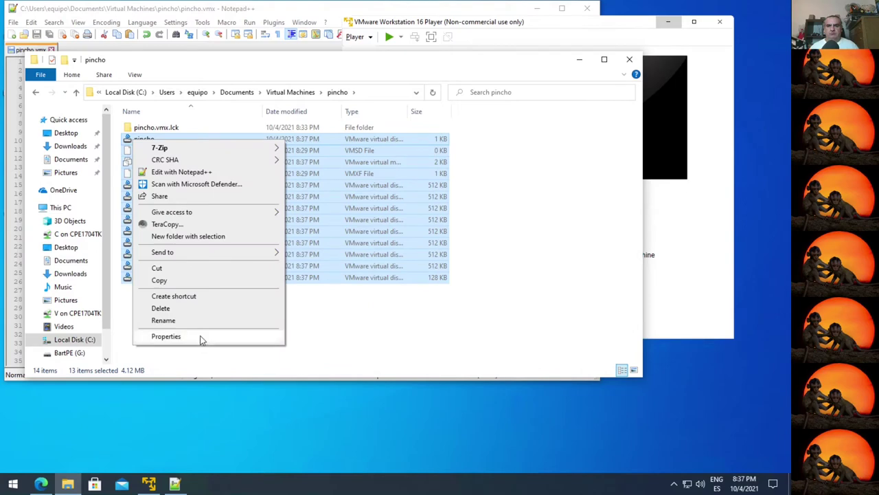
{"action": "left_click", "coordinate": [166, 336]}
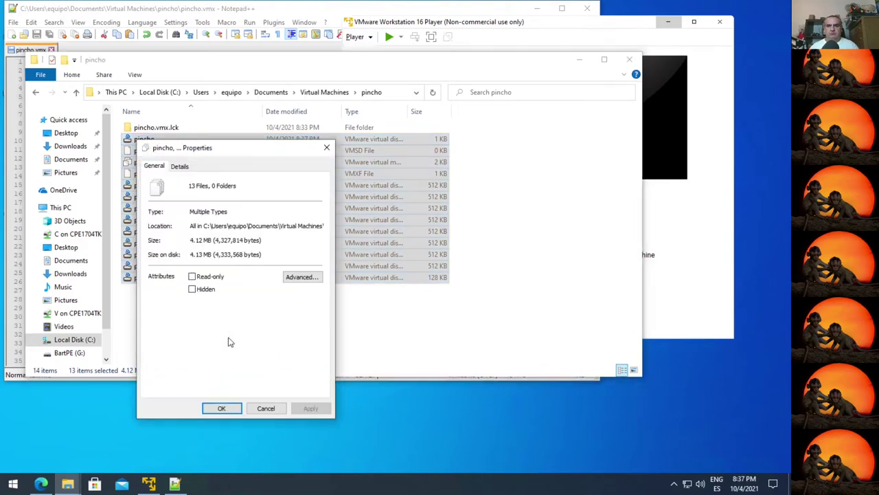
{"action": "left_click", "coordinate": [267, 408]}
{"action": "right_click", "coordinate": [169, 327]}
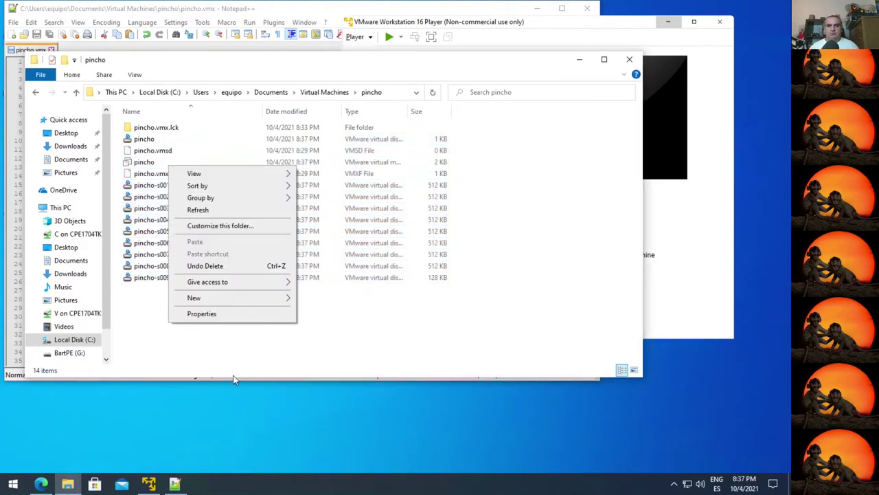
{"action": "left_click", "coordinate": [446, 309]}
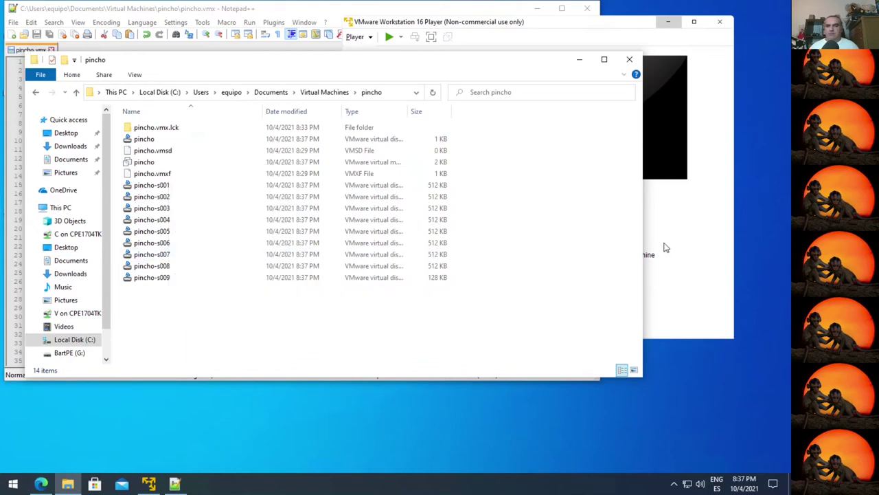
Step: Close VMware Player and check the combined size of all files remaining in the pincho folder
{"action": "left_click", "coordinate": [665, 253]}
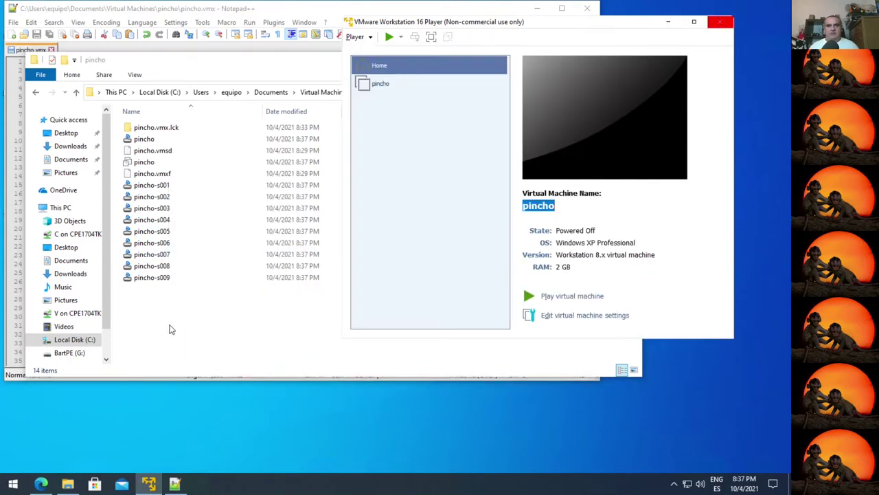
{"action": "right_click", "coordinate": [225, 308]}
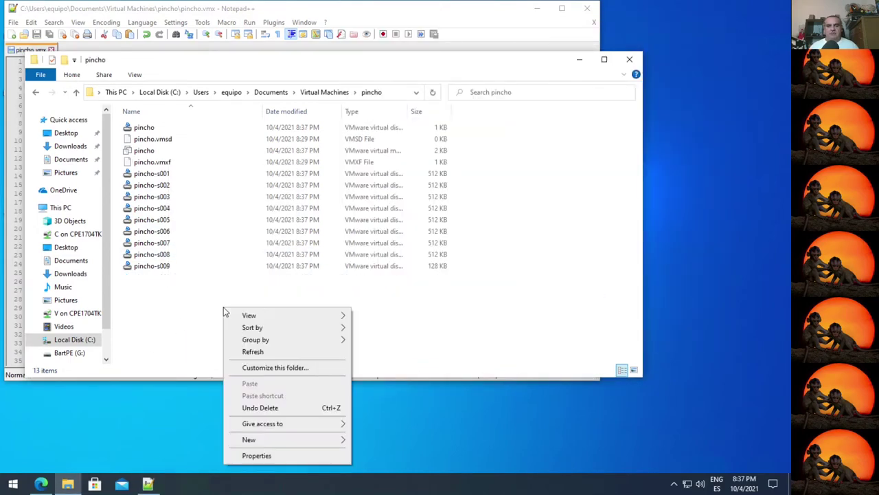
{"action": "left_click", "coordinate": [163, 268]}
{"action": "left_click", "coordinate": [144, 130], "text": "shift"}
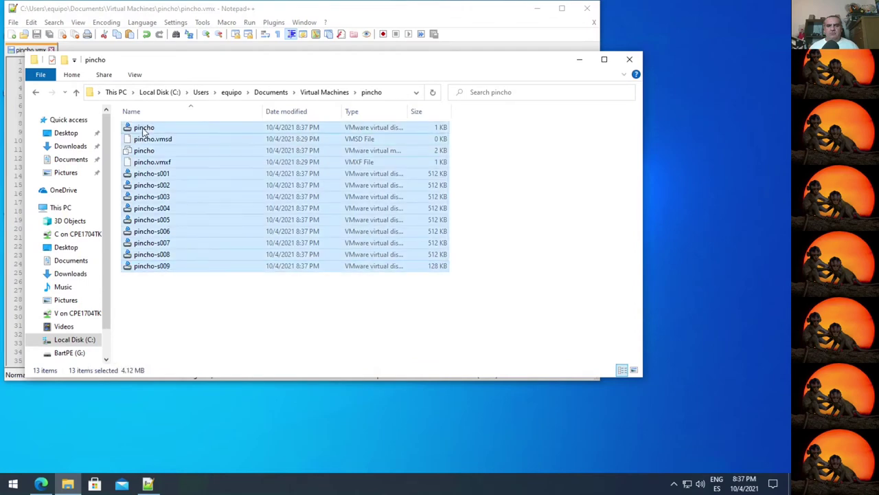
{"action": "key", "text": "shift+F10"}
{"action": "left_click", "coordinate": [201, 324]}
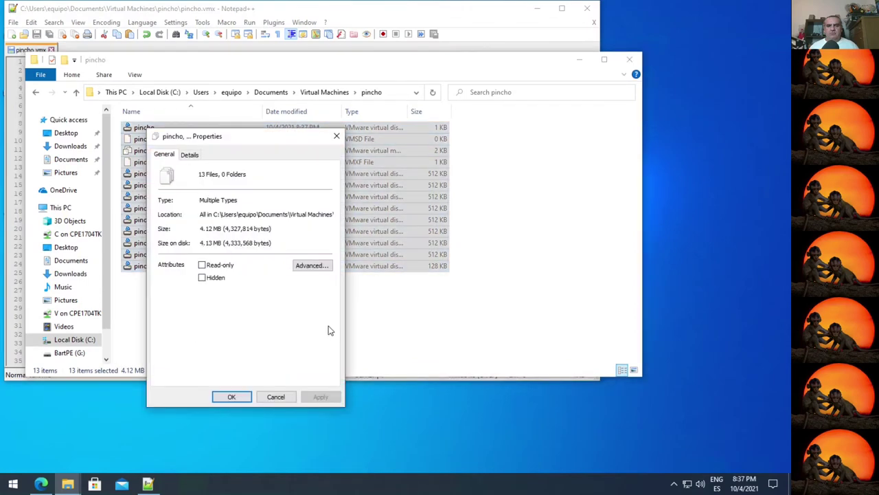
{"action": "left_click", "coordinate": [275, 396]}
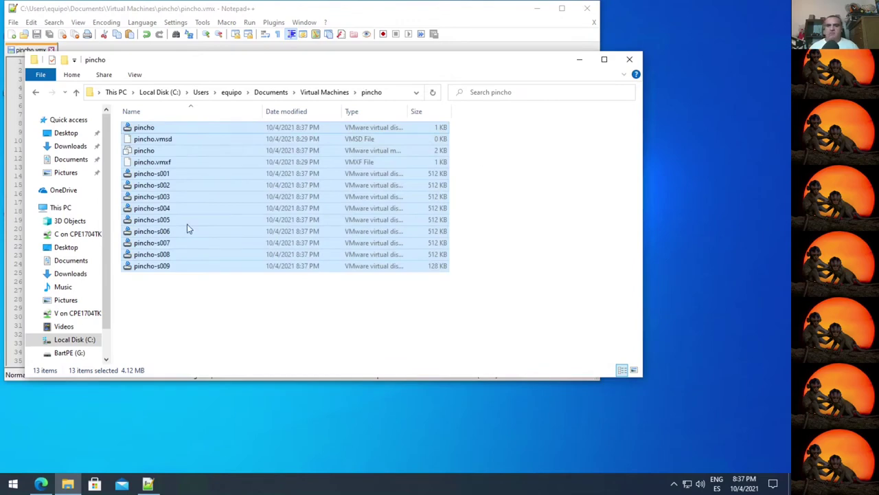
Step: Compare the total size of the split disk files pincho-s001 to pincho-s009 with that of the other pincho files
{"action": "left_click", "coordinate": [485, 269]}
{"action": "left_click_drag", "start_coordinate": [459, 273], "coordinate": [439, 174]}
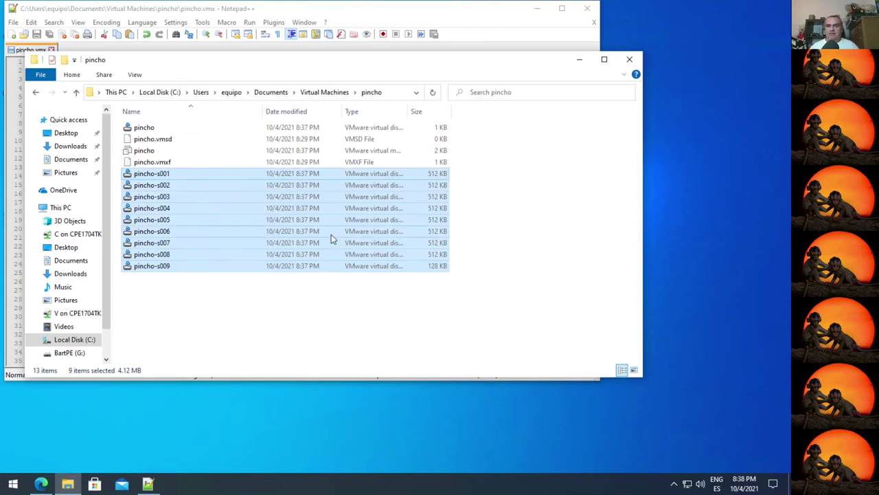
{"action": "left_click", "coordinate": [279, 300]}
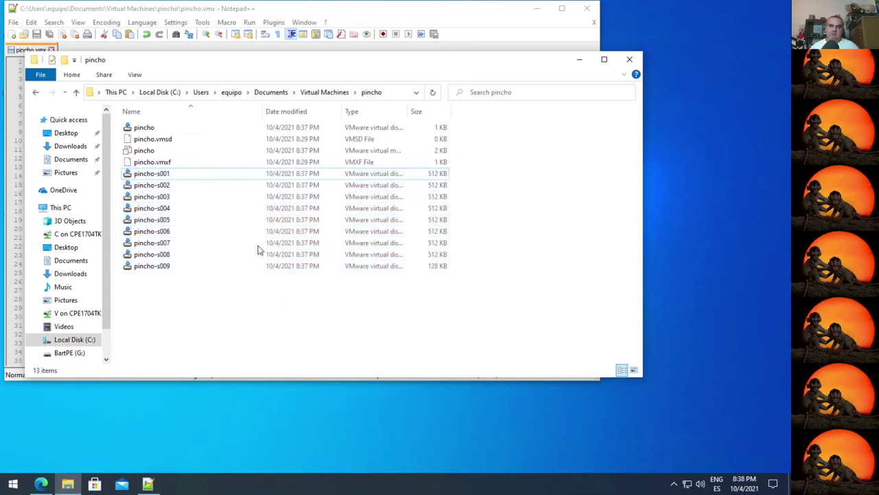
{"action": "left_click", "coordinate": [151, 162]}
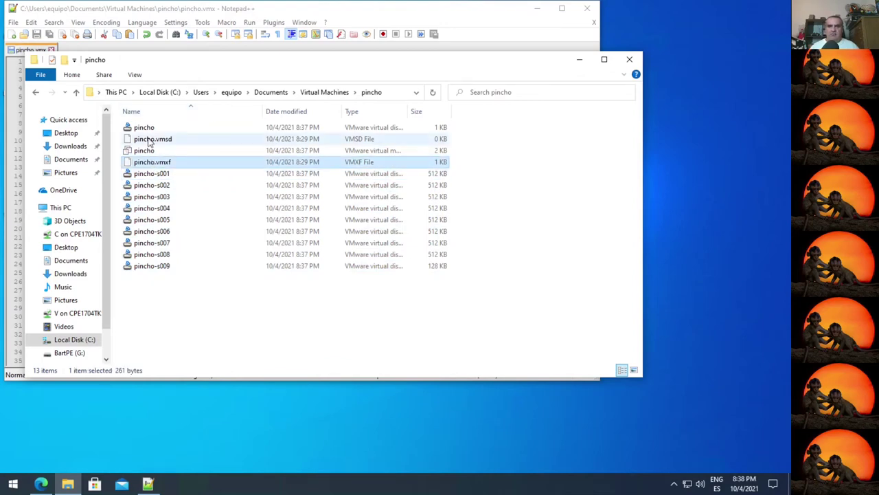
{"action": "left_click", "coordinate": [144, 127], "text": "shift"}
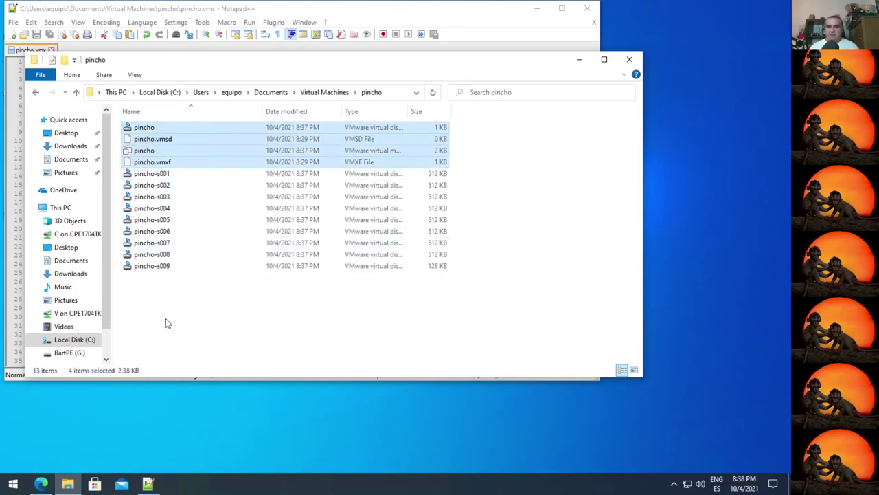
Step: Start the pincho virtual machine from its configuration file, move its window clear of the file names and direct input to it
{"action": "left_click", "coordinate": [147, 162]}
{"action": "left_click", "coordinate": [143, 151]}
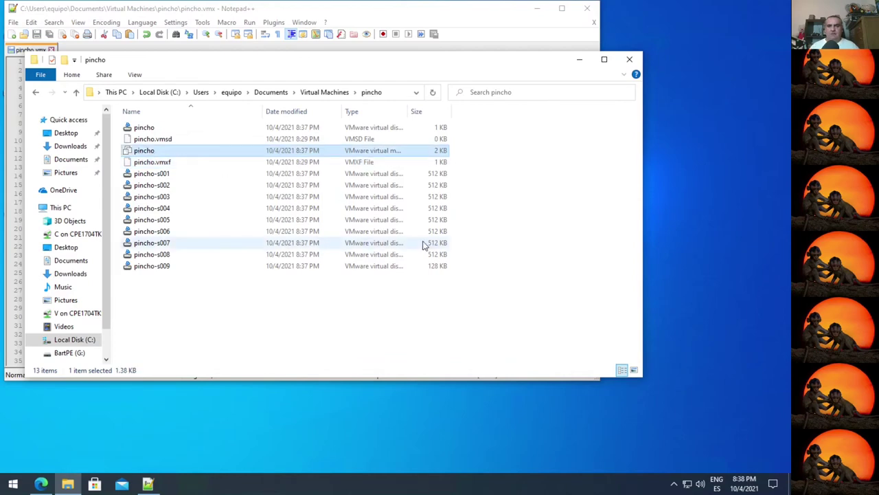
{"action": "key", "text": "Return"}
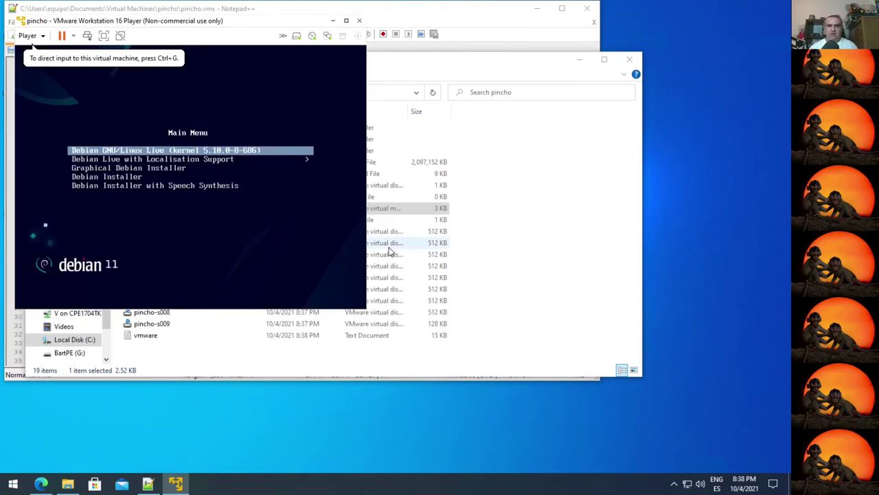
{"action": "left_click_drag", "start_coordinate": [205, 20], "coordinate": [538, 61]}
{"action": "left_click", "coordinate": [546, 190]}
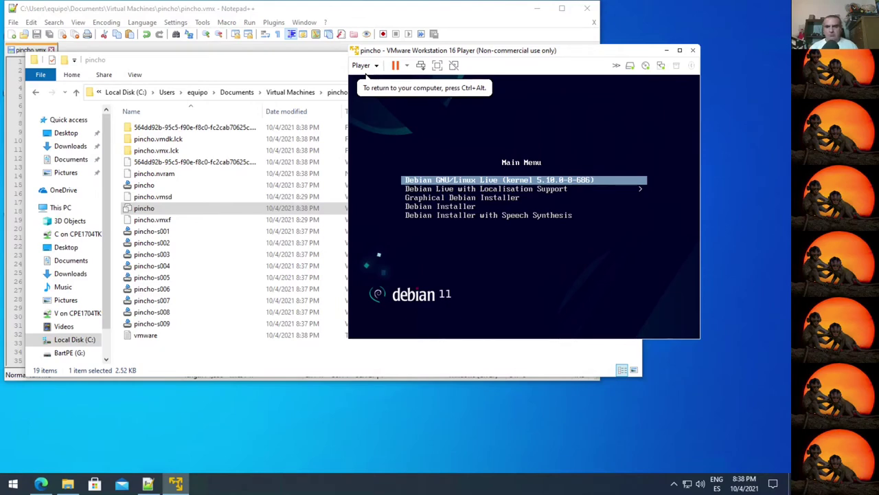
Step: Bring up the pincho virtual machine's boot menu at startup and enter the BIOS setup
{"action": "key", "text": "Return"}
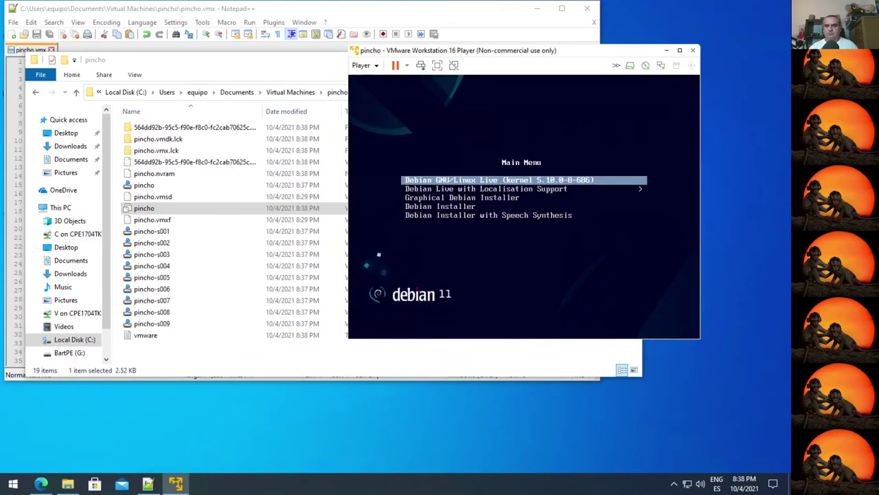
{"action": "key", "text": "Escape"}
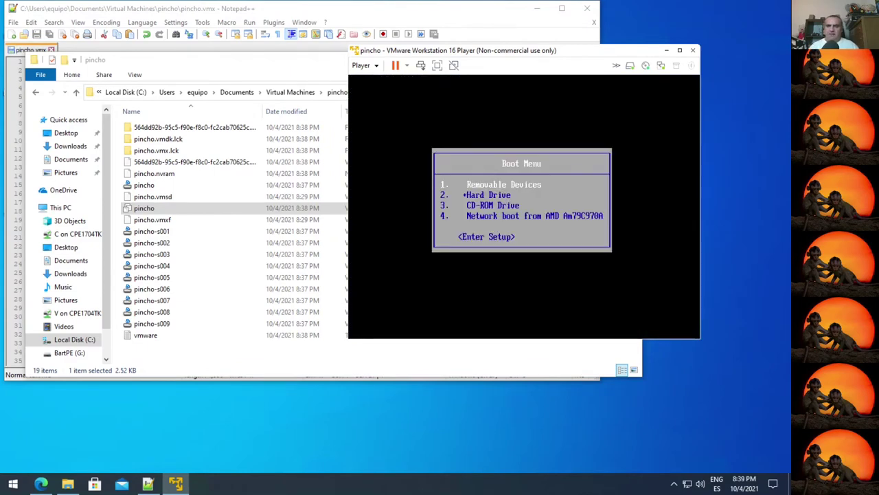
{"action": "key", "text": "Down"}
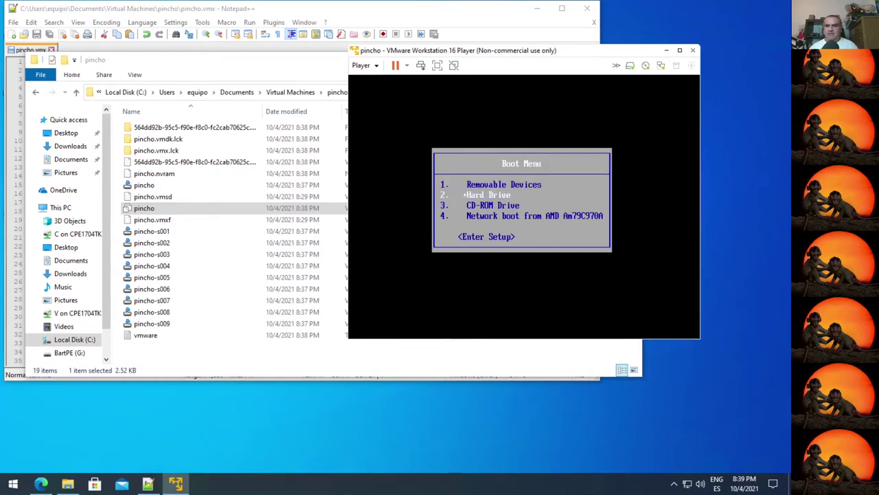
{"action": "key", "text": "Down"}
{"action": "key", "text": "Up"}
{"action": "key", "text": "Up"}
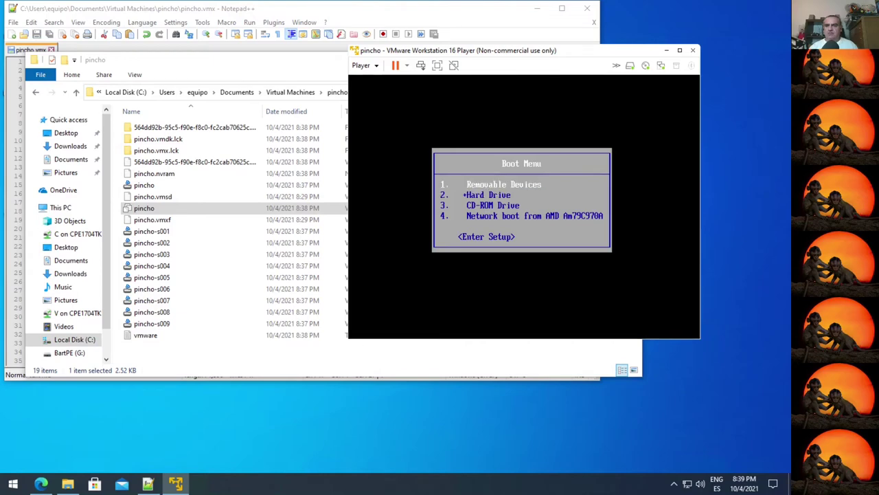
{"action": "key", "text": "Down"}
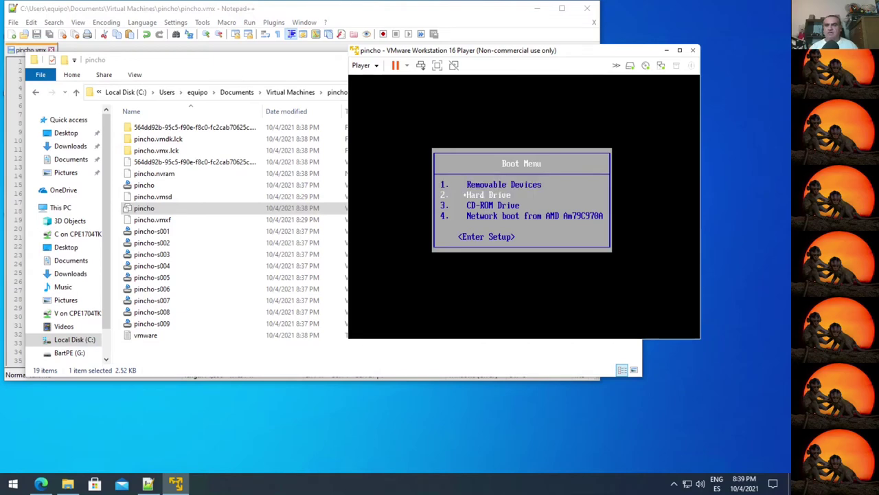
{"action": "key", "text": "Down"}
{"action": "key", "text": "Down"}
{"action": "key", "text": "Down"}
{"action": "key", "text": "Return"}
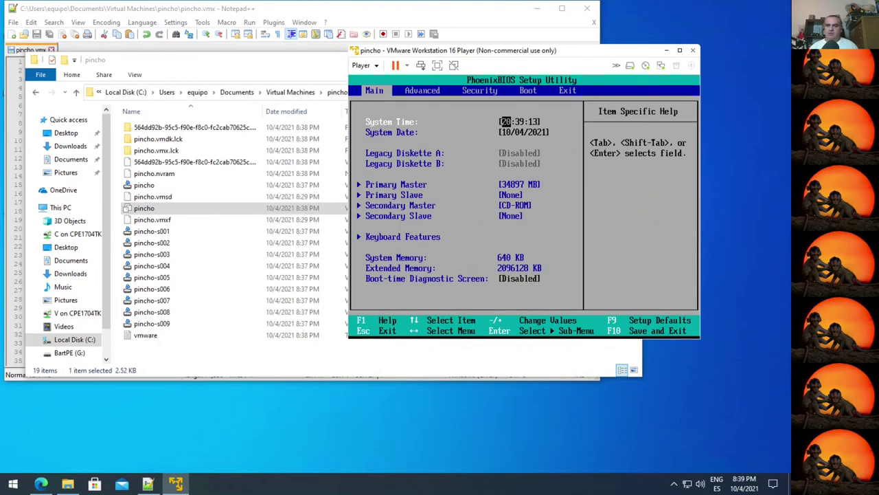
Step: Examine the Primary Master disk and Secondary Master CD-ROM entries among the BIOS setup's main settings
{"action": "key", "text": "Down"}
{"action": "key", "text": "Down"}
{"action": "key", "text": "Down"}
{"action": "key", "text": "Down"}
{"action": "key", "text": "Up"}
{"action": "key", "text": "Up"}
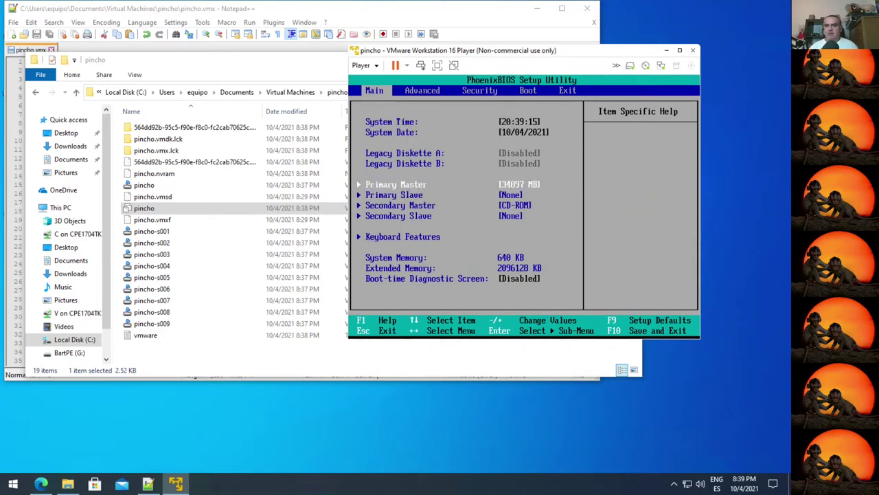
{"action": "key", "text": "Down"}
{"action": "key", "text": "Down"}
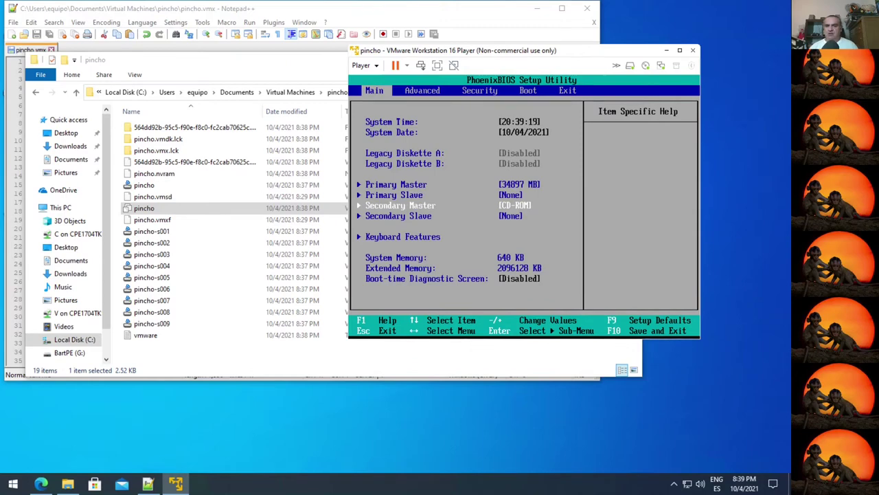
{"action": "key", "text": "Up"}
{"action": "key", "text": "Up"}
{"action": "key", "text": "Up"}
{"action": "key", "text": "Up"}
{"action": "key", "text": "Up"}
{"action": "key", "text": "Up"}
Step: Move Hard Drive to first place in the BIOS boot order and return it to second place
{"action": "key", "text": "Right"}
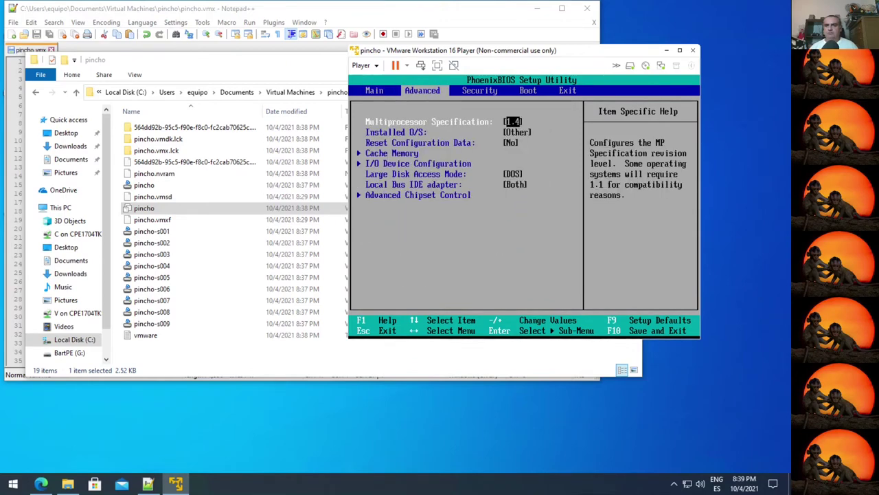
{"action": "key", "text": "Right"}
{"action": "key", "text": "Right"}
{"action": "key", "text": "Down"}
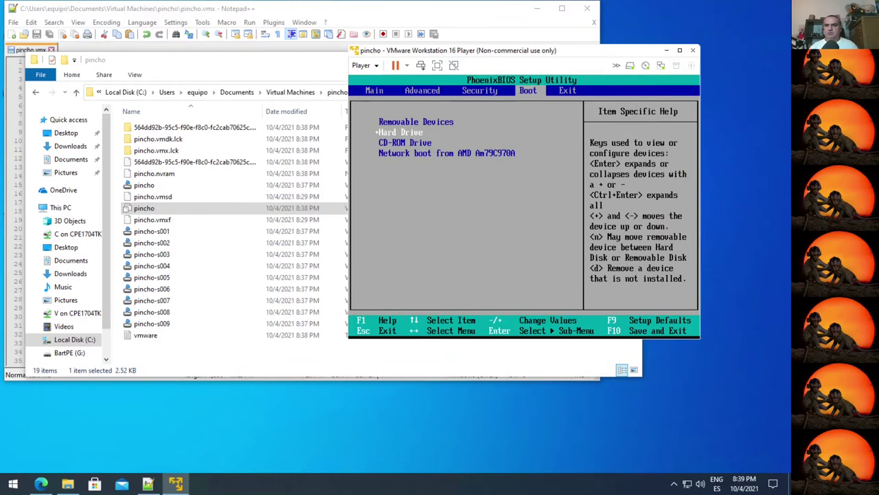
{"action": "key", "text": "plus"}
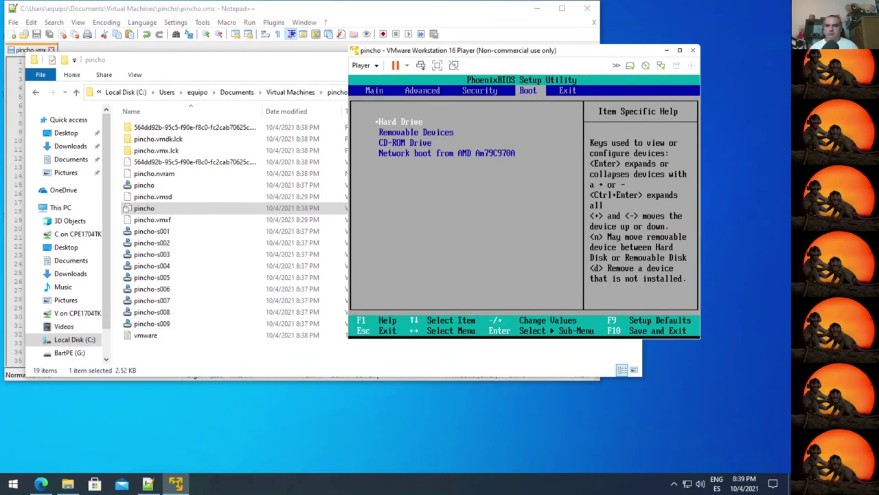
{"action": "key", "text": "minus"}
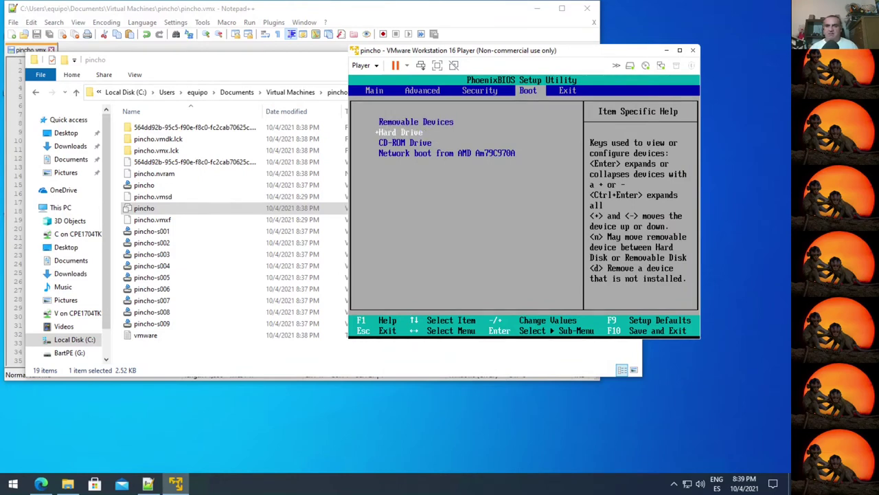
Step: Save the BIOS configuration, exit the setup and start Debian GNU/Linux Live (kernel 5.10.0-8-686)
{"action": "key", "text": "Left"}
{"action": "key", "text": "Left"}
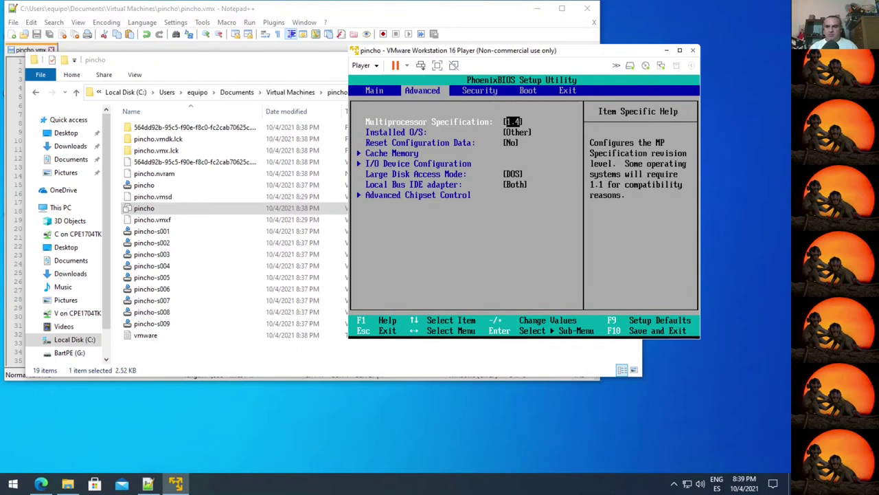
{"action": "key", "text": "F10"}
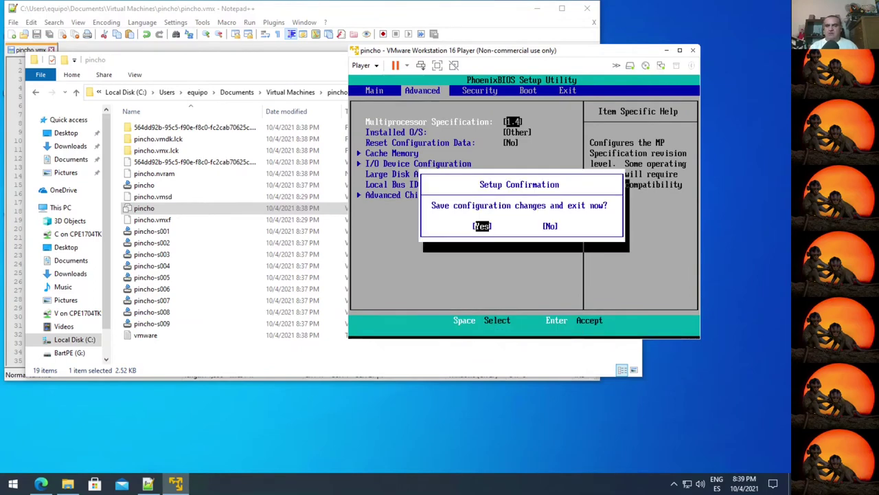
{"action": "key", "text": "Return"}
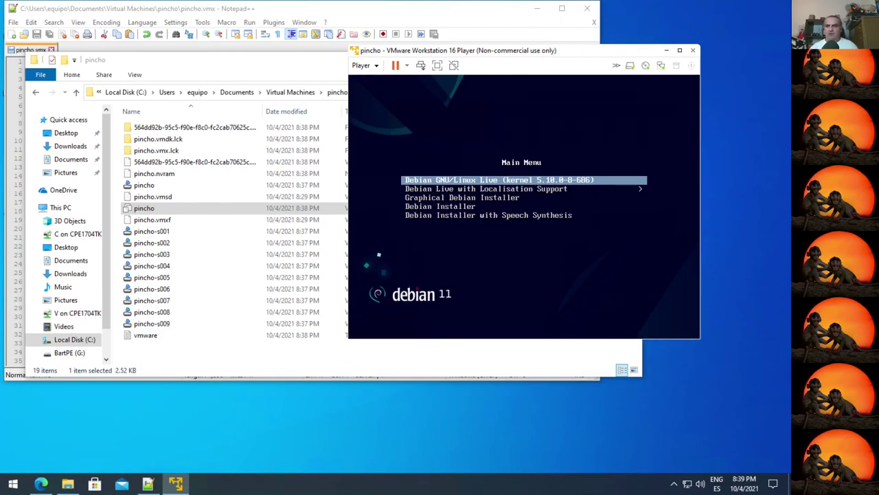
{"action": "key", "text": "Return"}
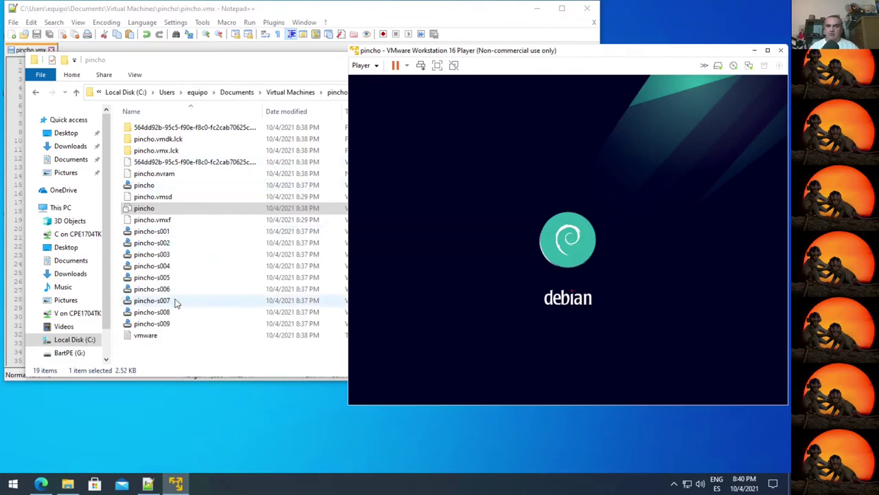
Step: Check the combined size of pincho-s001 to pincho-s009 and the size of the vmware log while the machine runs
{"action": "left_click", "coordinate": [170, 231]}
{"action": "left_click", "coordinate": [162, 323], "text": "shift"}
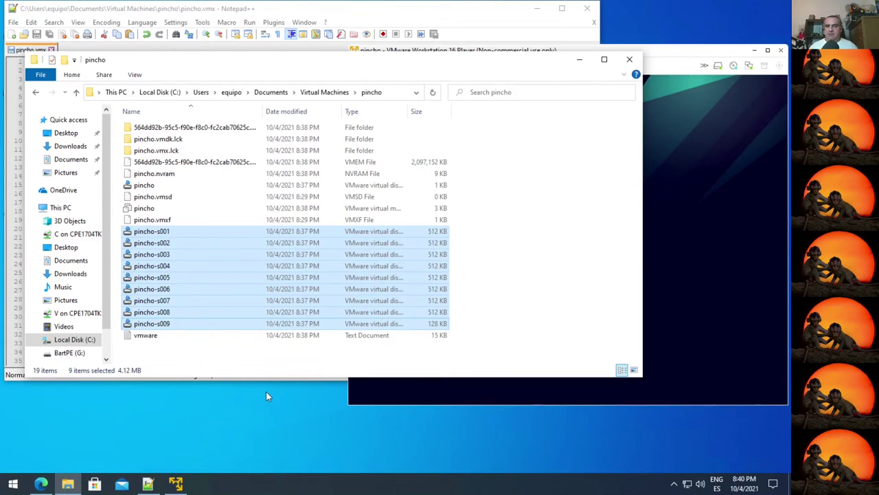
{"action": "left_click", "coordinate": [149, 339]}
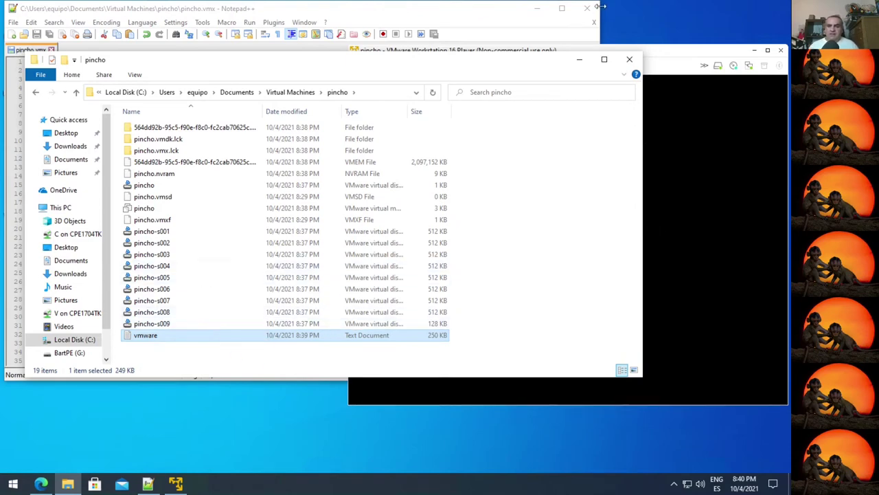
Step: Minimize the pincho folder window, reposition the virtual machine window, and close Notepad++ without reloading pincho.vmx
{"action": "left_click", "coordinate": [579, 60]}
{"action": "left_click_drag", "start_coordinate": [549, 58], "coordinate": [405, 53]}
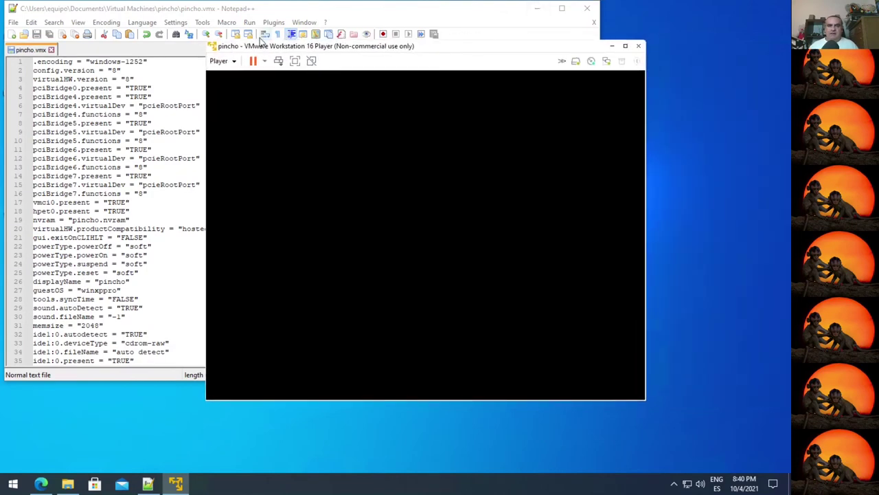
{"action": "left_click", "coordinate": [578, 9]}
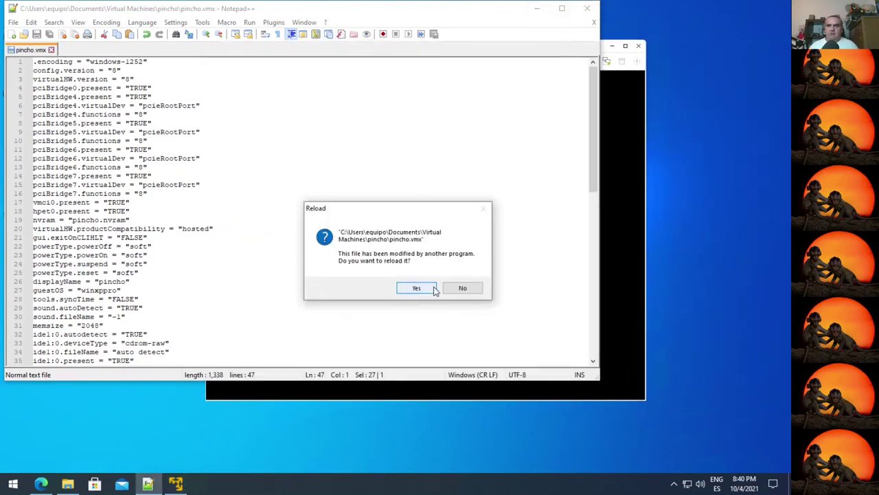
{"action": "left_click", "coordinate": [464, 289]}
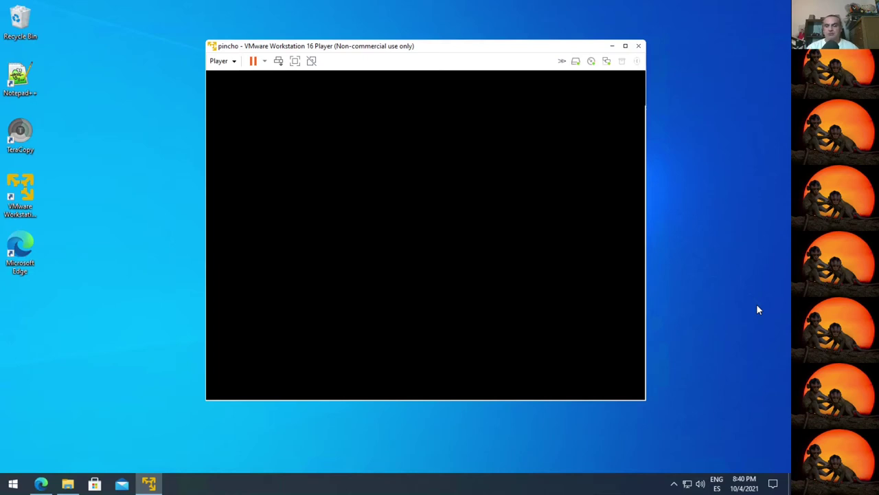
Step: Boot the restarted pincho virtual machine with the Debian GNU/Linux Live (kernel 5.10.0-8-686) entry
{"action": "mouse_move", "coordinate": [67, 484]}
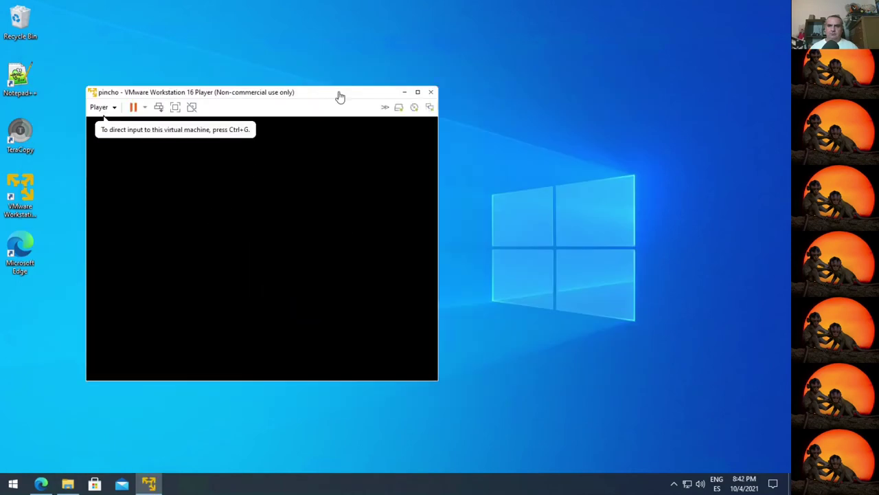
{"action": "key", "text": "Return"}
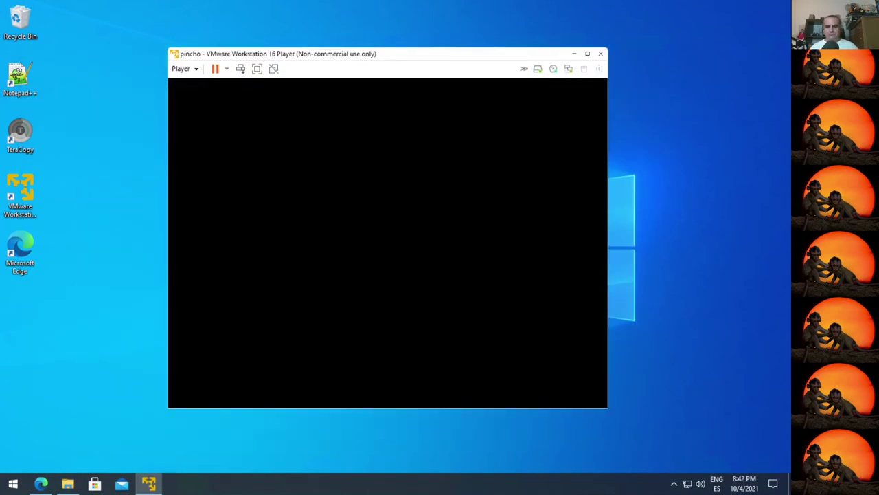
{"action": "left_click", "coordinate": [181, 69]}
{"action": "right_click", "coordinate": [29, 194]}
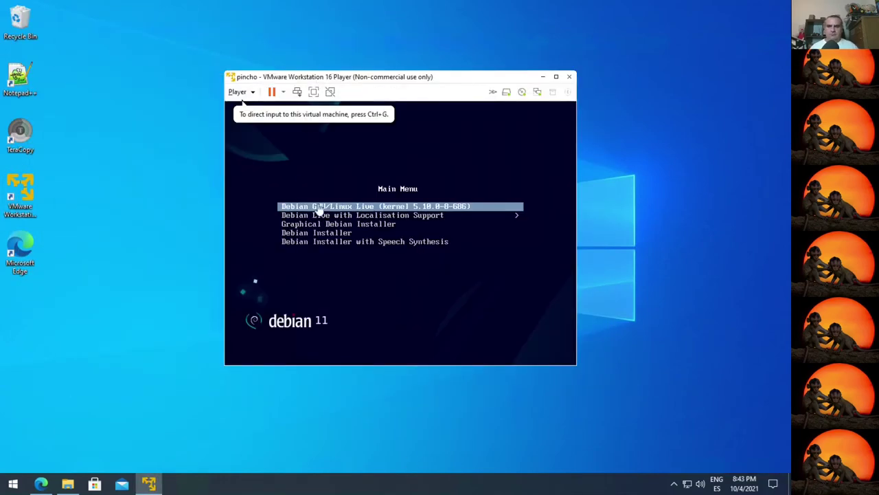
{"action": "left_click", "coordinate": [319, 209]}
{"action": "key", "text": "Return"}
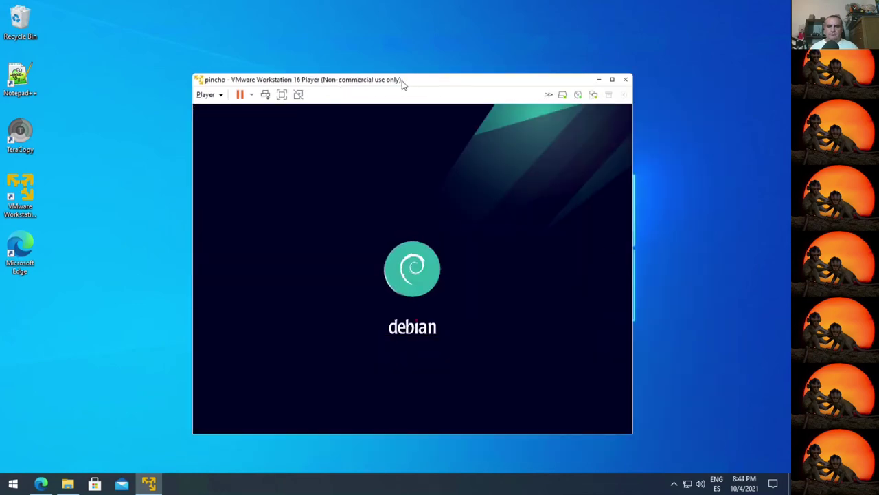
Step: List the block devices with lsblk and the disk details with sudo fdisk -l in the Debian console
{"action": "mouse_move", "coordinate": [67, 483]}
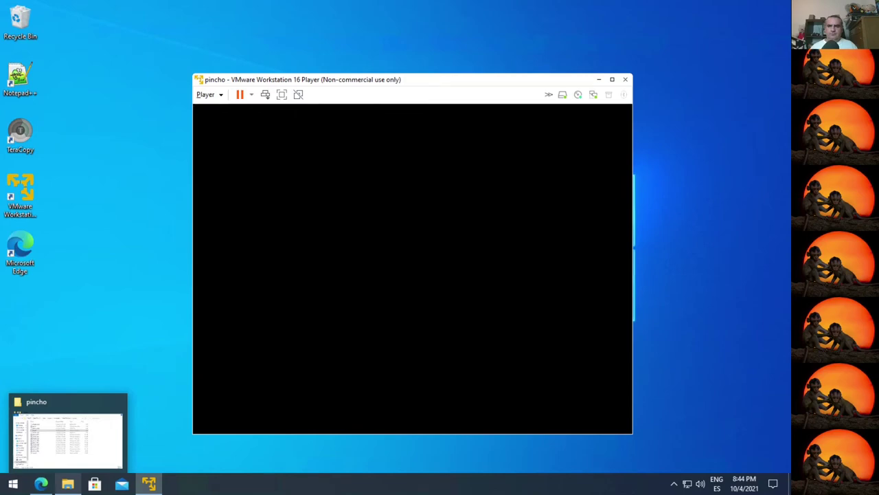
{"action": "left_click", "coordinate": [404, 346]}
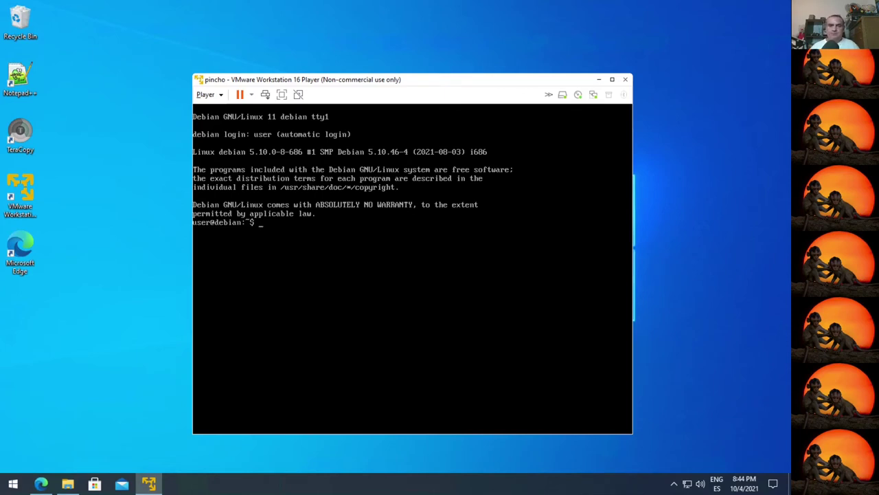
{"action": "left_click", "coordinate": [406, 351]}
{"action": "type", "text": "lsblk"}
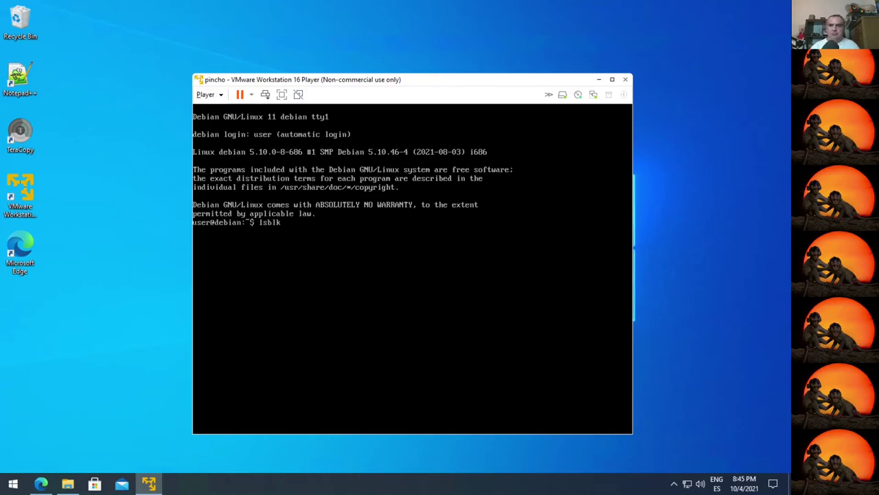
{"action": "key", "text": "Return"}
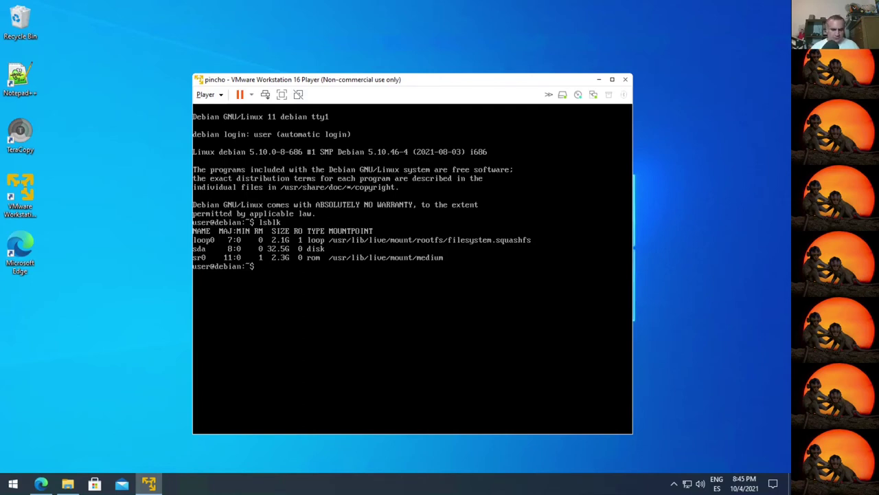
{"action": "type", "text": "sudo fdisk"}
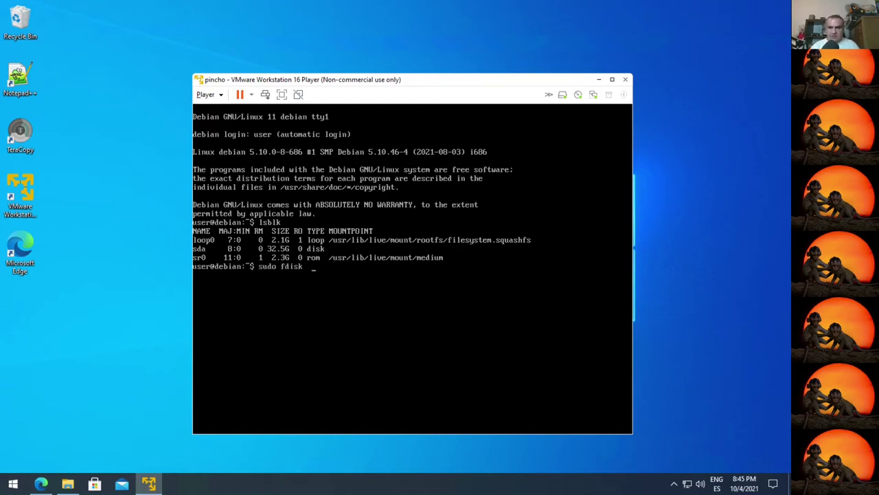
{"action": "type", "text": " -l"}
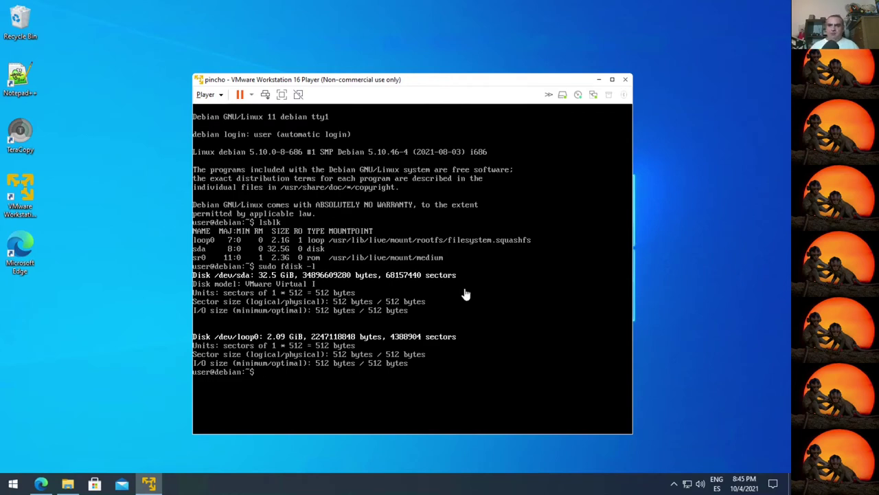
Step: Connect the host's removable device to the virtual machine and check the host's drives in This PC
{"action": "left_click", "coordinate": [610, 97]}
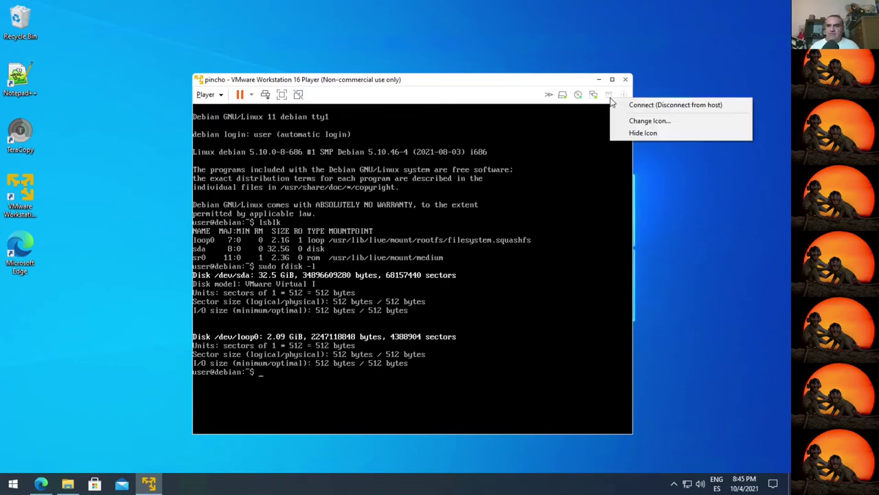
{"action": "left_click", "coordinate": [651, 106]}
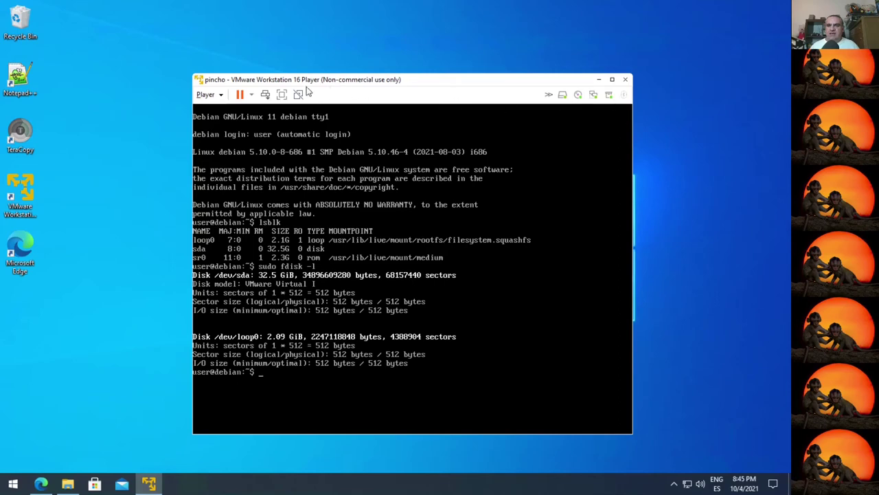
{"action": "left_click", "coordinate": [78, 485]}
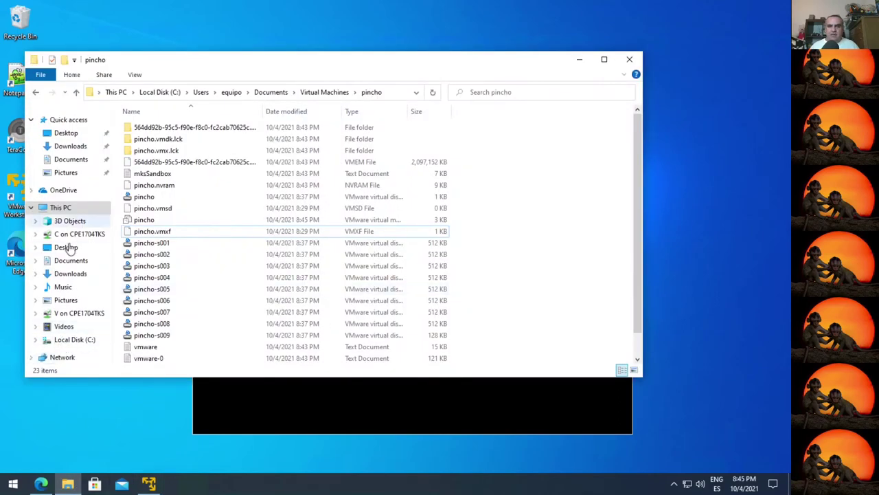
{"action": "left_click", "coordinate": [59, 207]}
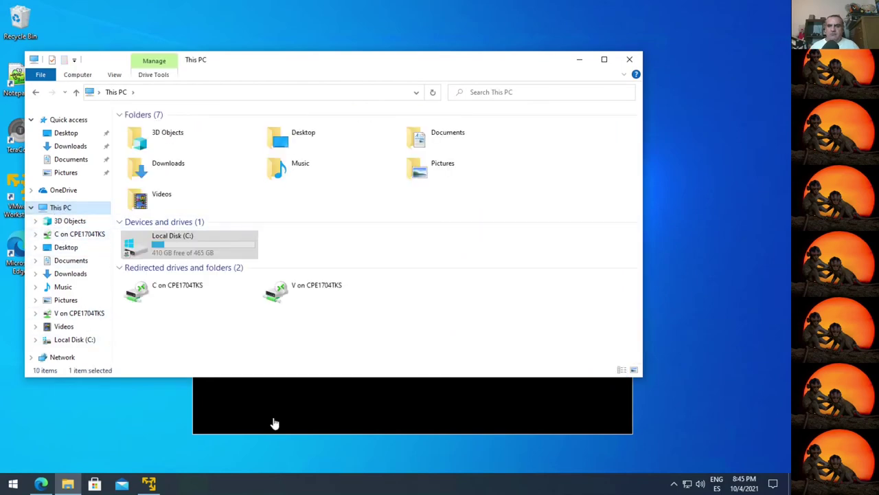
Step: Place the virtual machine window beside This PC, disconnect the removable drive to the host, and reconnect it to the virtual machine
{"action": "left_click", "coordinate": [307, 433]}
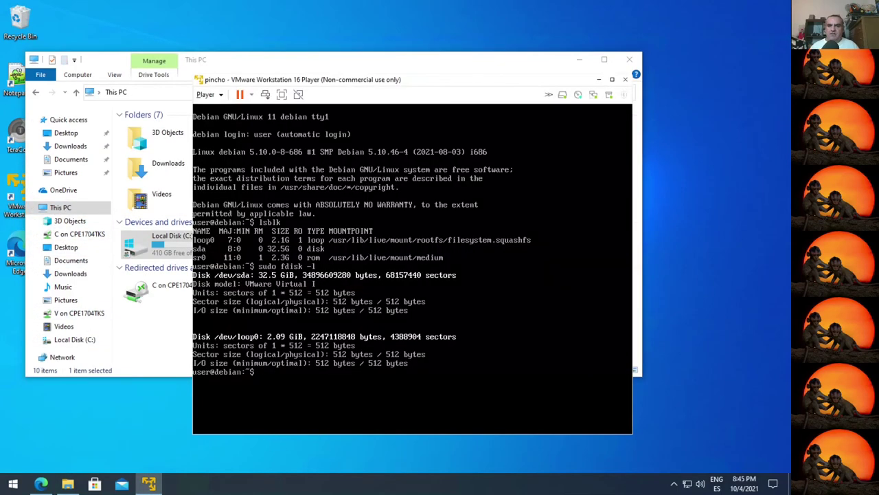
{"action": "left_click_drag", "start_coordinate": [309, 82], "coordinate": [311, 66]}
{"action": "left_click_drag", "start_coordinate": [394, 58], "coordinate": [550, 66]}
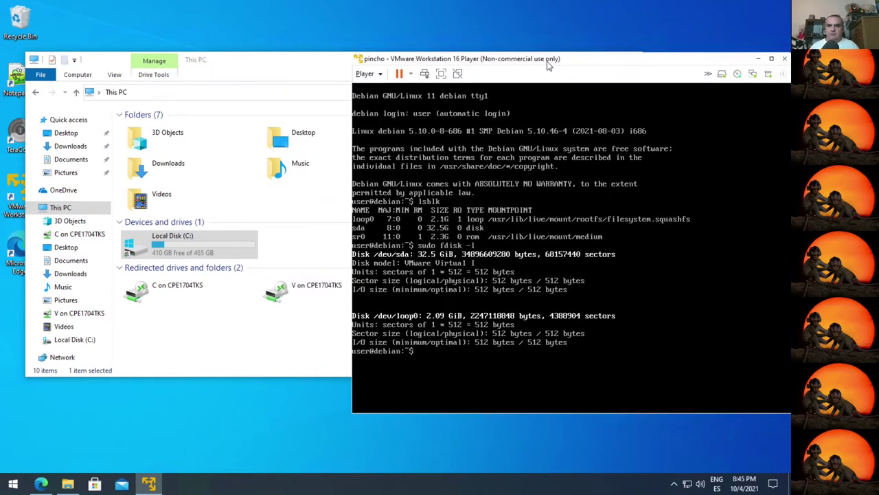
{"action": "left_click", "coordinate": [770, 73]}
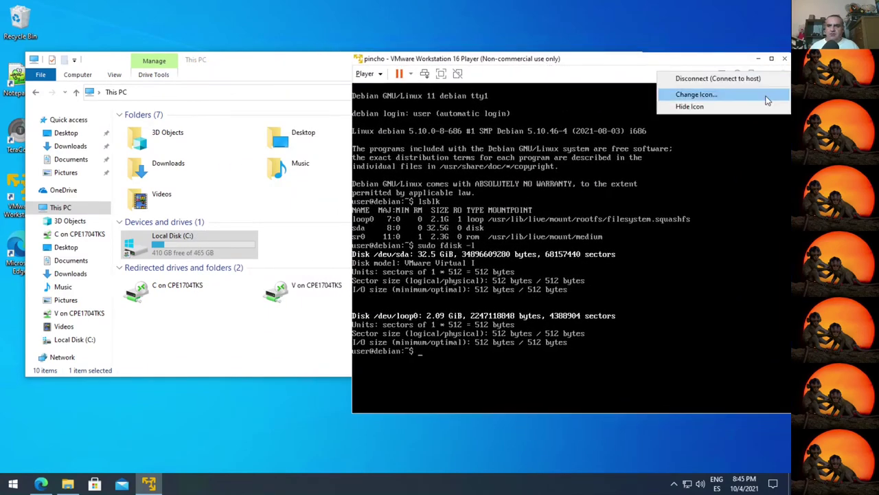
{"action": "left_click", "coordinate": [711, 82]}
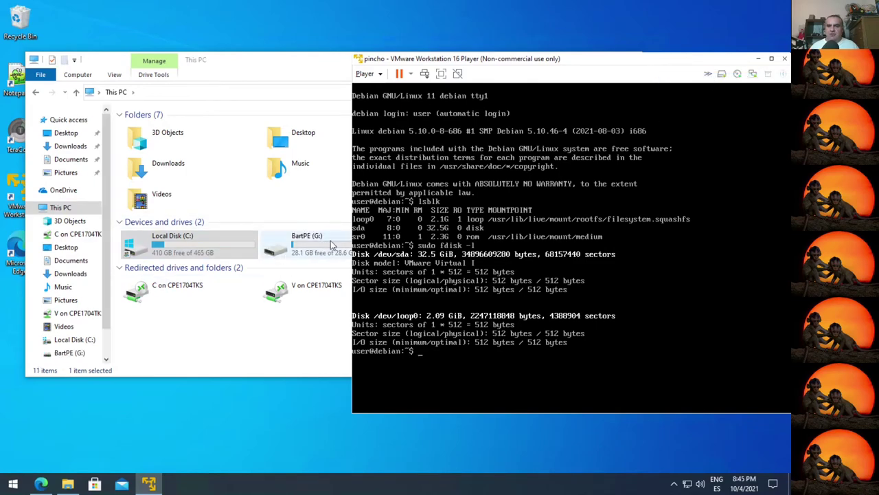
{"action": "left_click", "coordinate": [770, 73]}
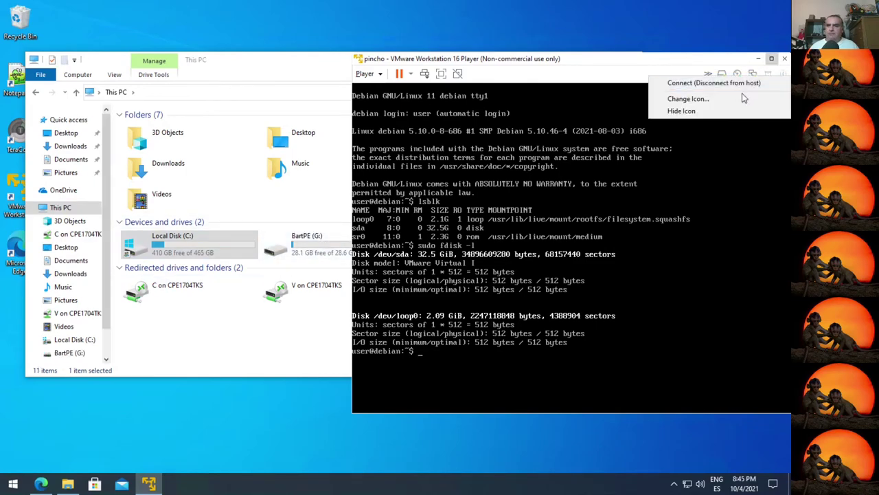
{"action": "left_click", "coordinate": [714, 82]}
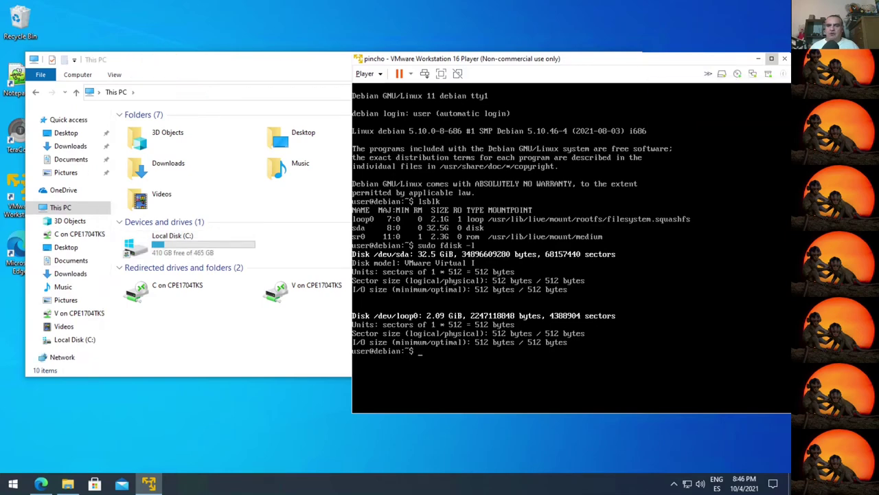
Step: Reposition the virtual machine window and list the block devices with lsblk and the disk details with sudo fdisk -l again
{"action": "left_click_drag", "start_coordinate": [500, 58], "coordinate": [407, 31]}
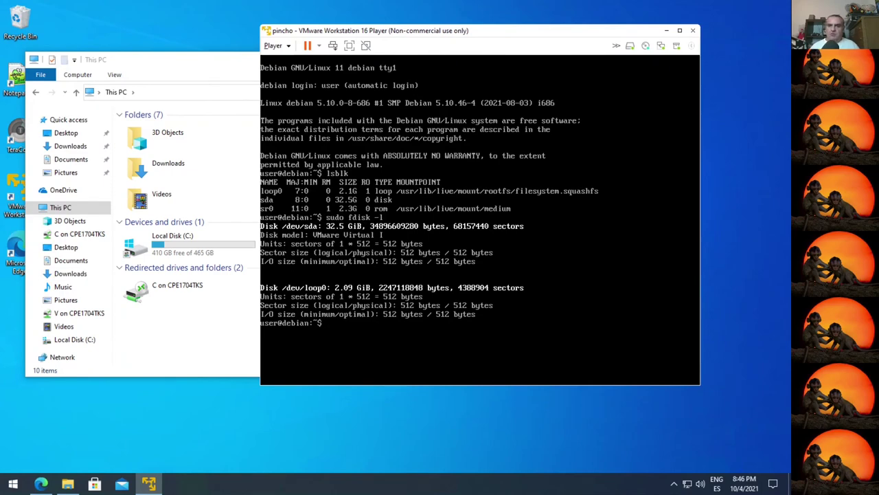
{"action": "key", "text": "Up"}
{"action": "key", "text": "Up"}
{"action": "key", "text": "Return"}
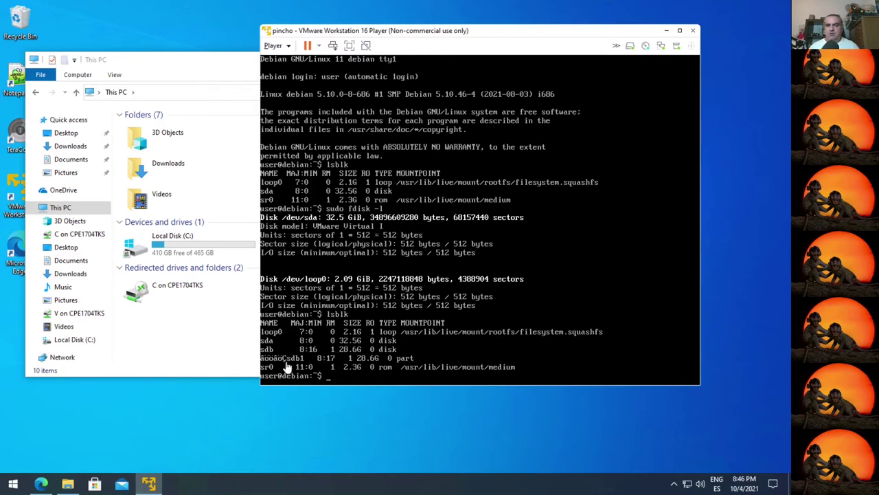
{"action": "left_click", "coordinate": [399, 366]}
{"action": "type", "text": "sudo fdisk -l"}
{"action": "key", "text": "Return"}
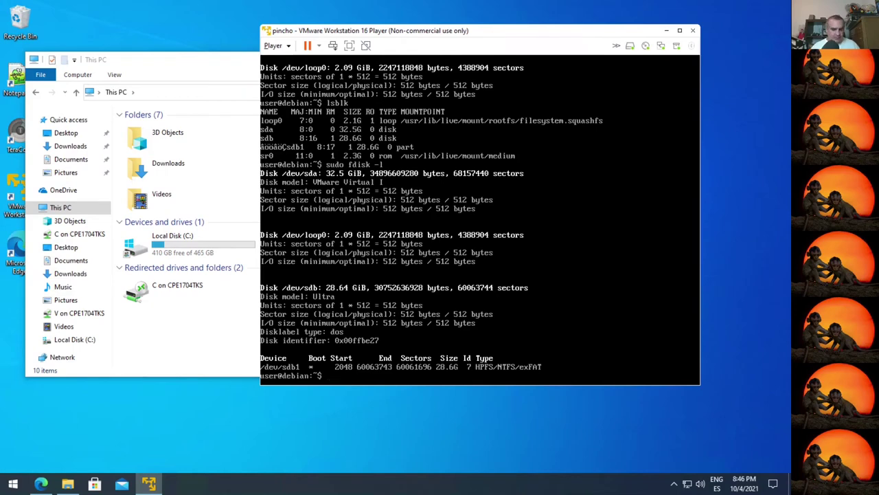
Step: Write the disk-cloning command dd if=/dev/sdb of=/dev/sda status=progress at the Debian prompt without running it
{"action": "type", "text": "dd"}
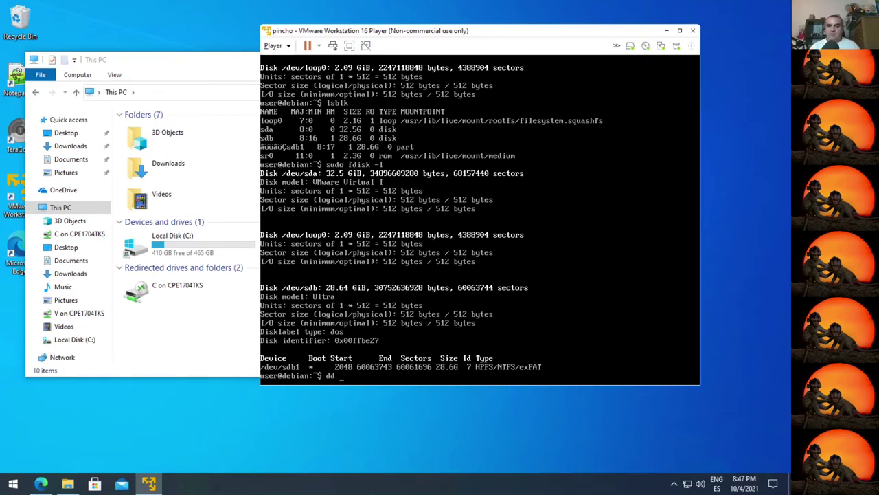
{"action": "type", "text": "if"}
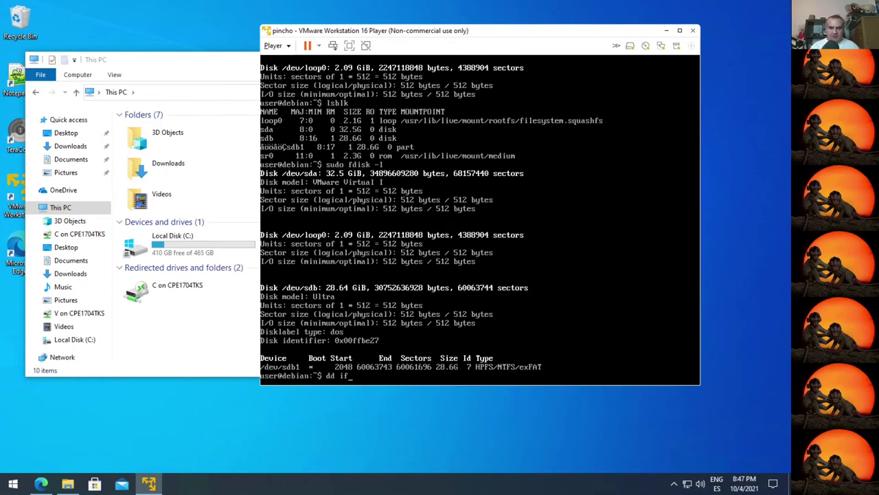
{"action": "type", "text": "=/dev/sdb"}
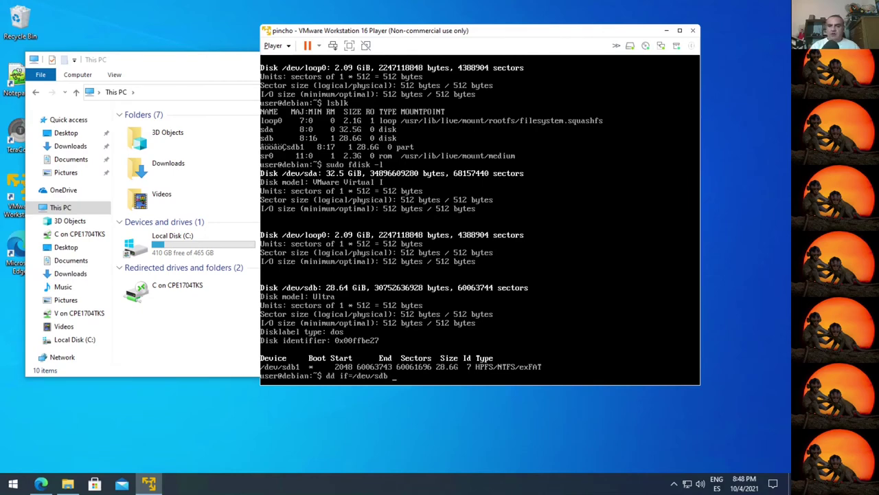
{"action": "type", "text": "of"}
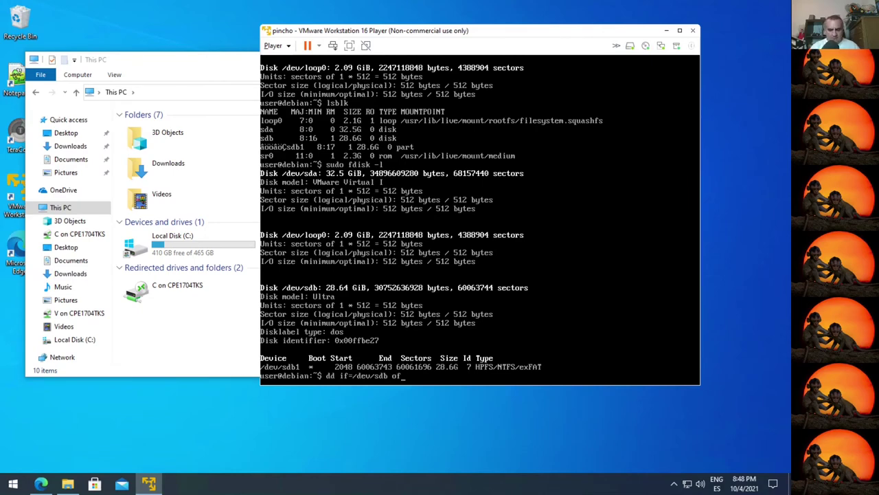
{"action": "type", "text": "=/dev/sda"}
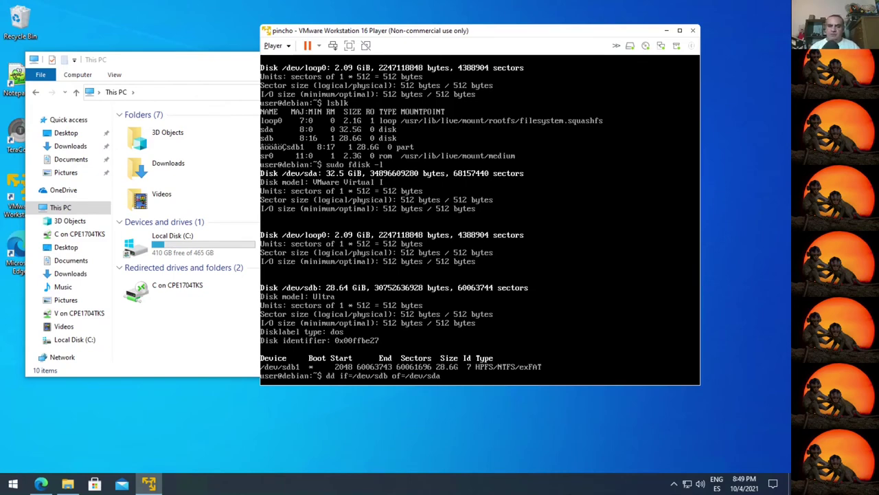
{"action": "type", "text": "status)progress"}
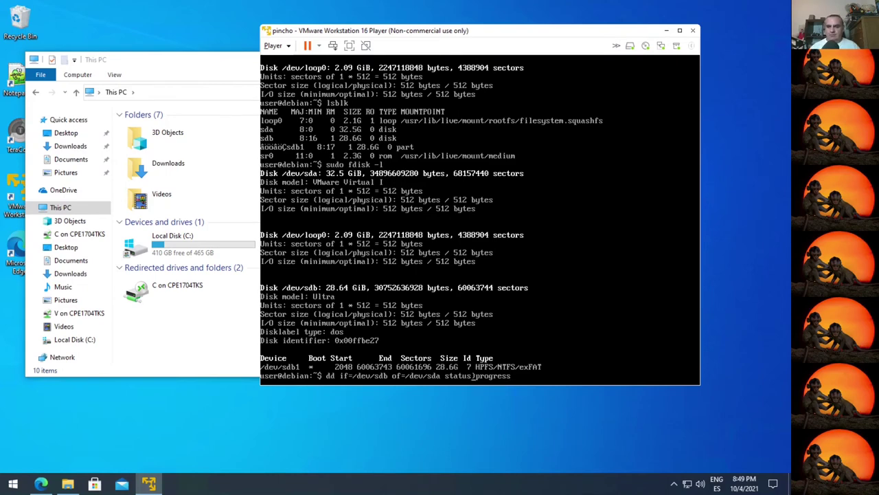
{"action": "key", "text": "BackSpace"}
{"action": "type", "text": "="}
Step: Close the This PC window, prefix the dd command with sudo, and run it to clone /dev/sdb onto /dev/sda
{"action": "left_click", "coordinate": [154, 364]}
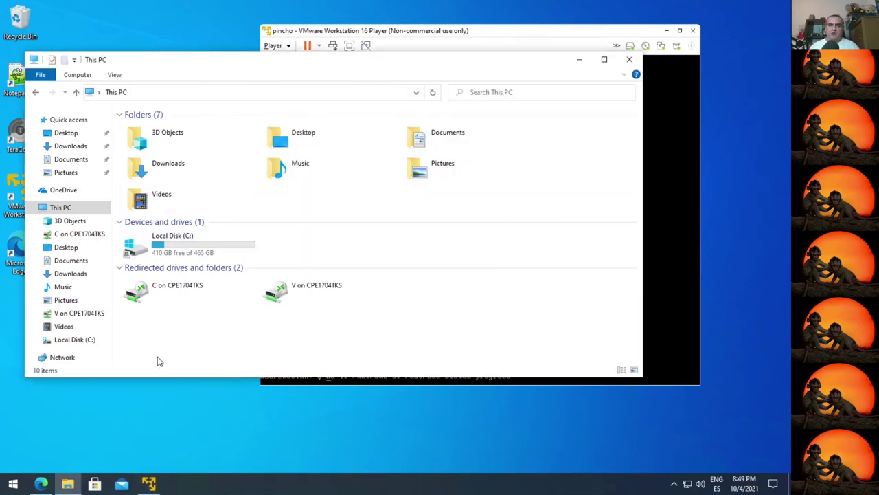
{"action": "left_click", "coordinate": [629, 59]}
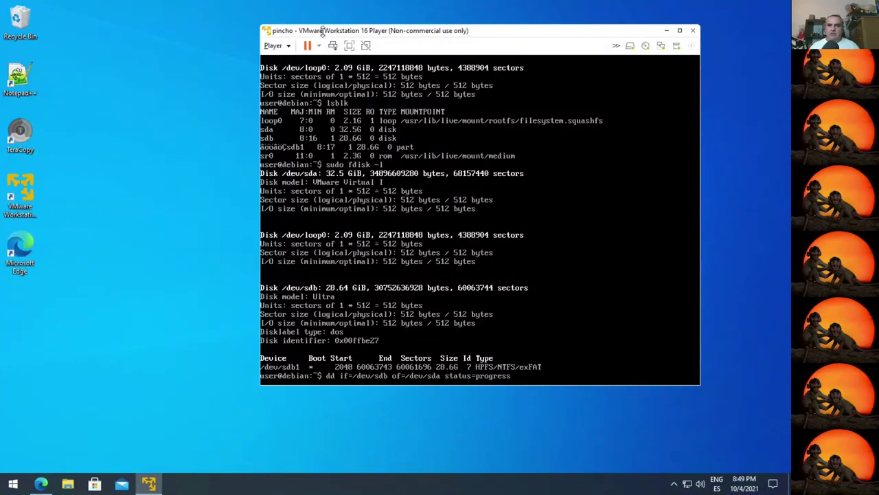
{"action": "left_click", "coordinate": [520, 323]}
{"action": "type", "text": "sudo"}
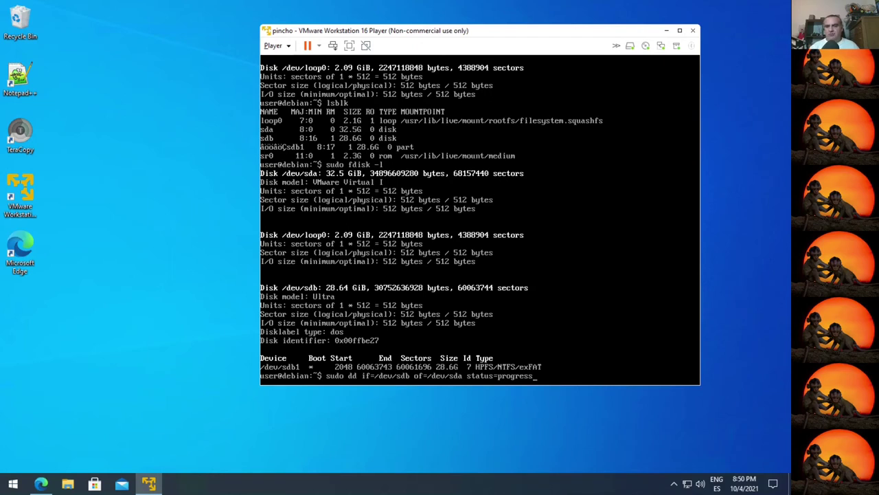
{"action": "key", "text": "Return"}
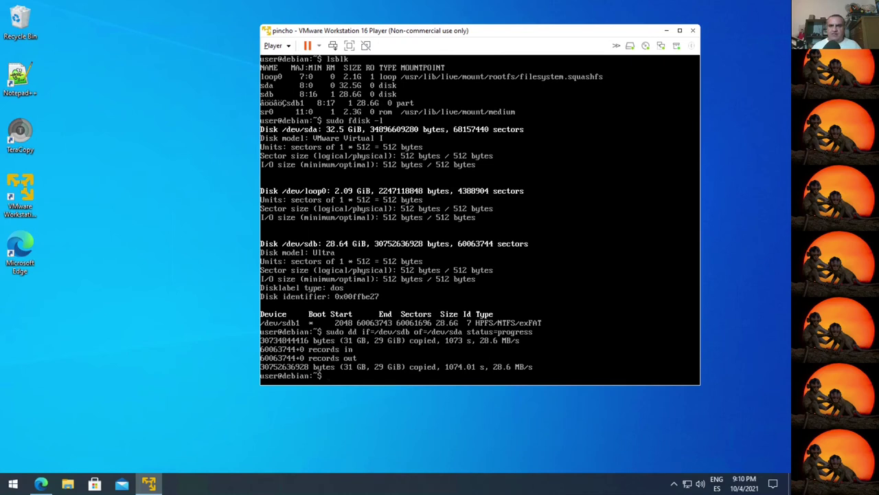
Step: Check the cloned partition on sda by running sudo fdisk -l and lsblk again
{"action": "key", "text": "Up"}
{"action": "key", "text": "Up"}
{"action": "key", "text": "Return"}
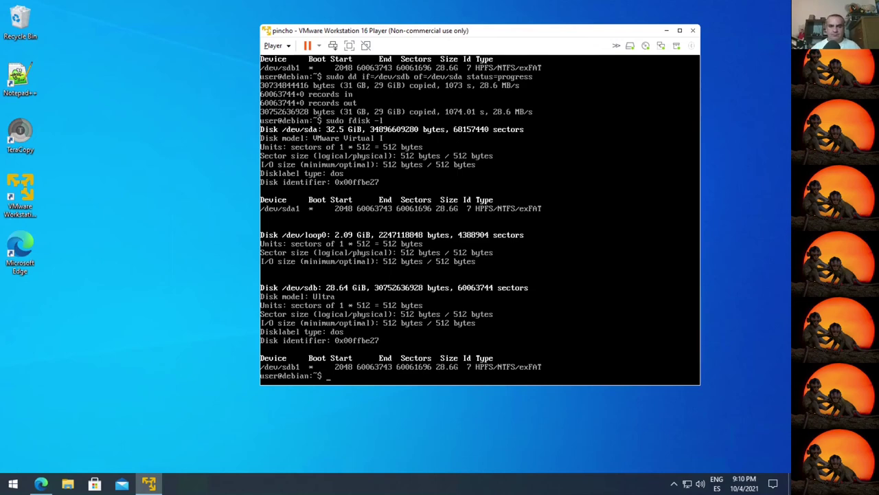
{"action": "key", "text": "Up"}
{"action": "key", "text": "Up"}
{"action": "key", "text": "Up"}
{"action": "key", "text": "Up"}
{"action": "key", "text": "Down"}
{"action": "key", "text": "Return"}
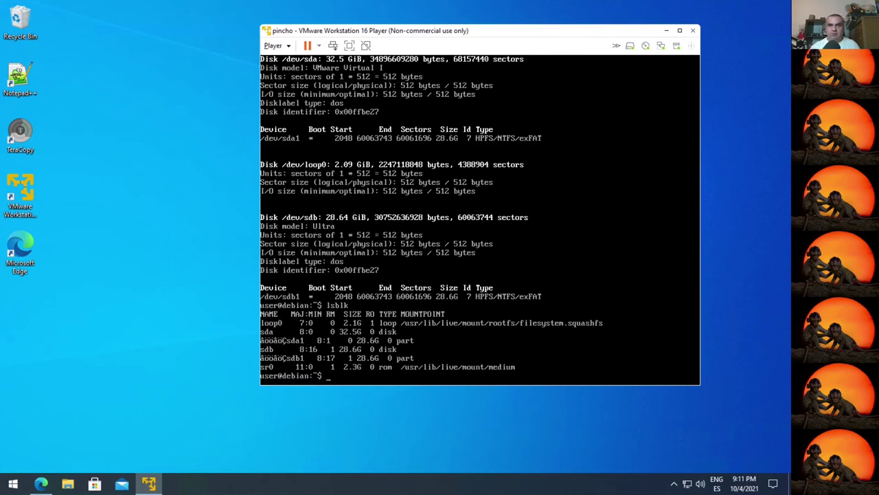
Step: Disconnect the removable drive from the virtual machine to the host and try to restart Debian with init 6
{"action": "left_click", "coordinate": [678, 46]}
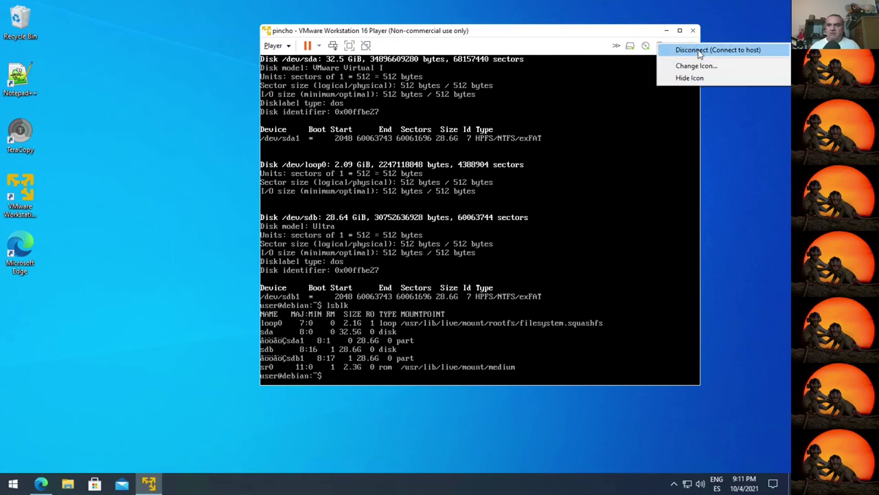
{"action": "left_click", "coordinate": [698, 53]}
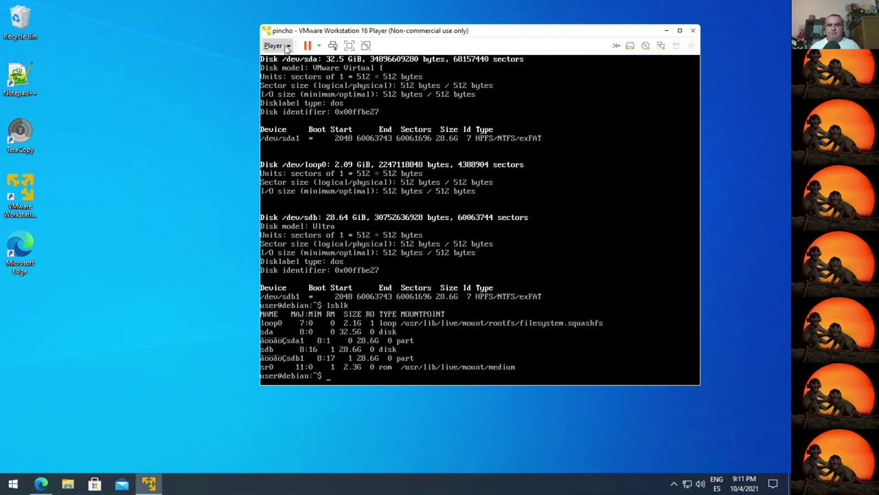
{"action": "left_click", "coordinate": [378, 272]}
{"action": "type", "text": "init 6"}
{"action": "key", "text": "Return"}
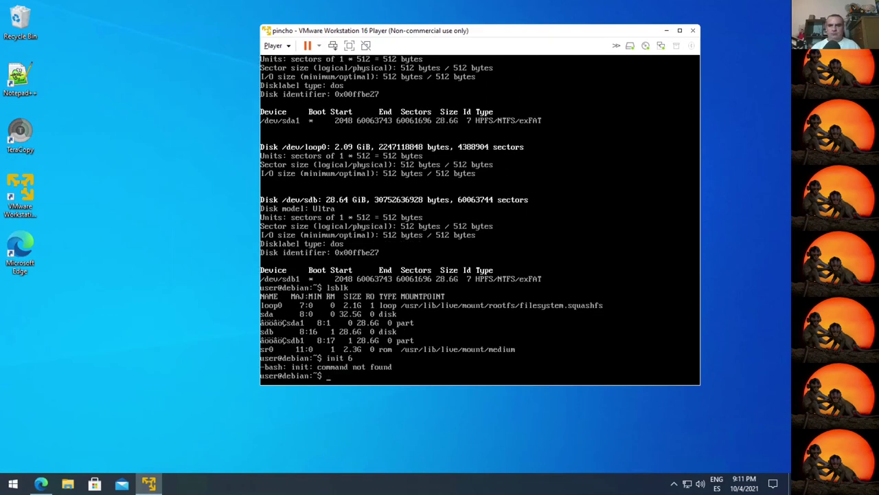
Step: Restart the virtual machine with sudo init 6 and continue past the live-medium removal prompt
{"action": "type", "text": "sudo iniot"}
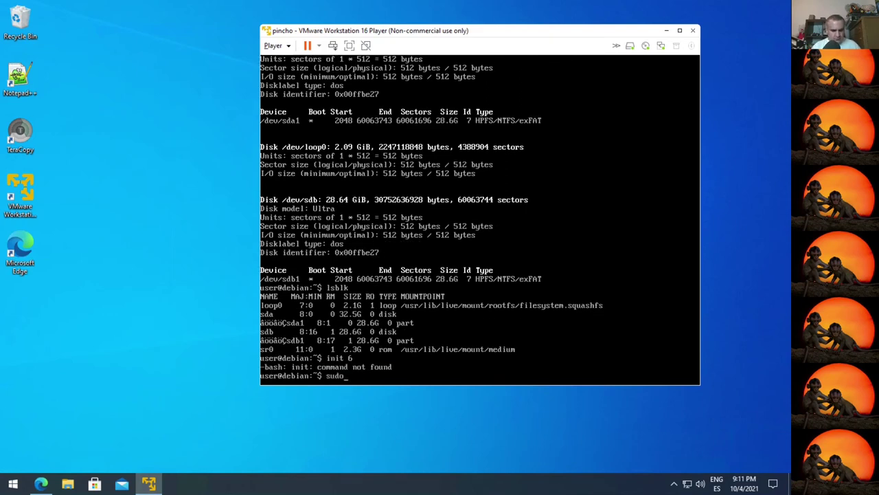
{"action": "key", "text": "BackSpace"}
{"action": "key", "text": "BackSpace"}
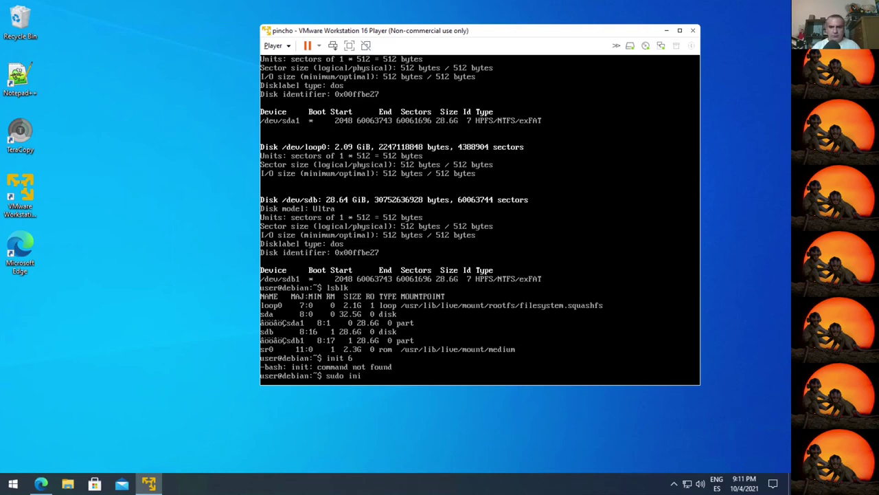
{"action": "type", "text": "t 6"}
{"action": "key", "text": "Return"}
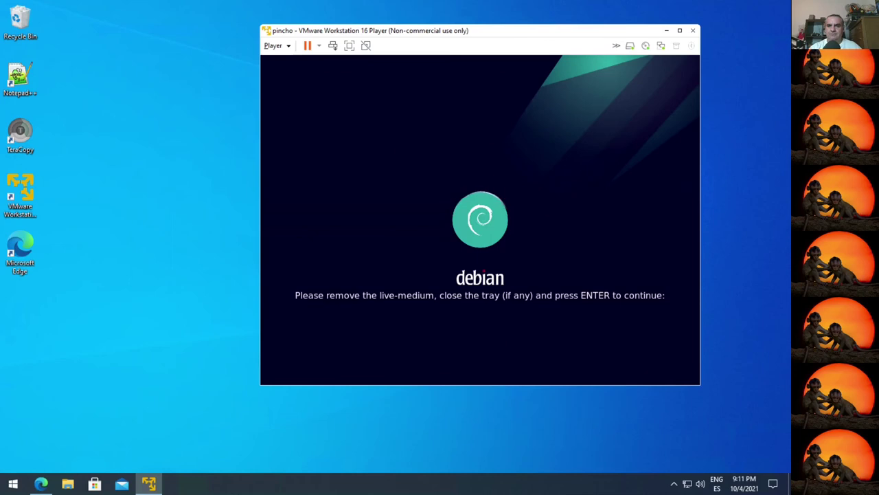
{"action": "key", "text": "Return"}
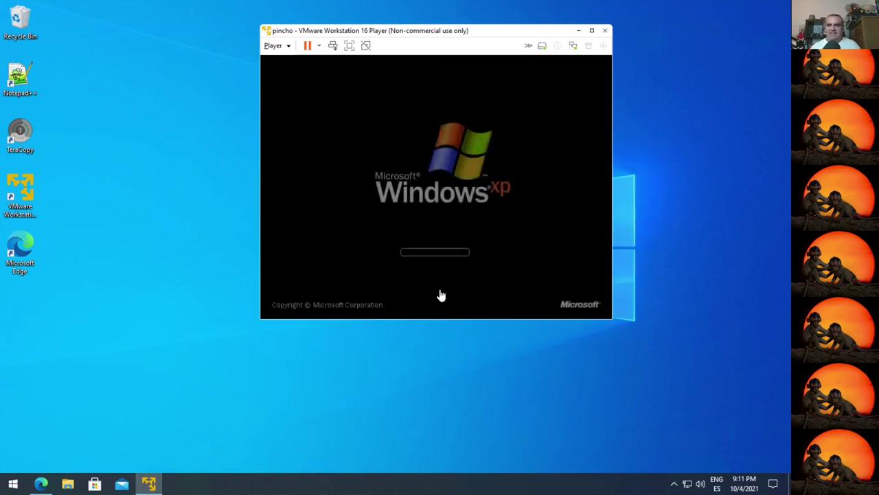
Step: Browse the host's drives and folders, and open the pincho folder under Documents > Virtual Machines to examine its disk files
{"action": "left_click", "coordinate": [68, 484]}
{"action": "left_click", "coordinate": [193, 234]}
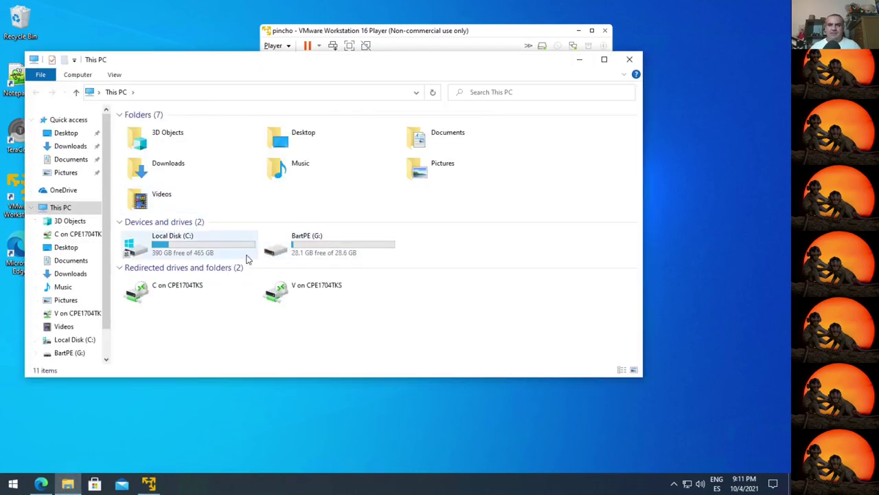
{"action": "double_click", "coordinate": [162, 252]}
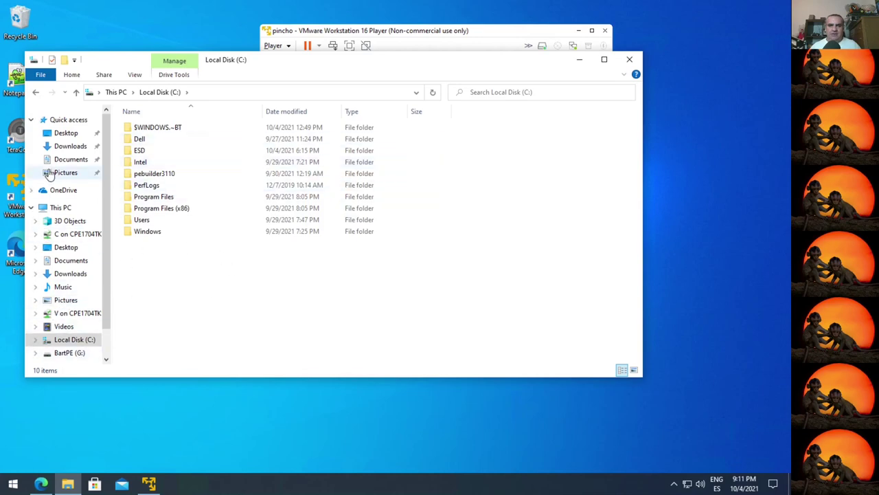
{"action": "left_click", "coordinate": [68, 159]}
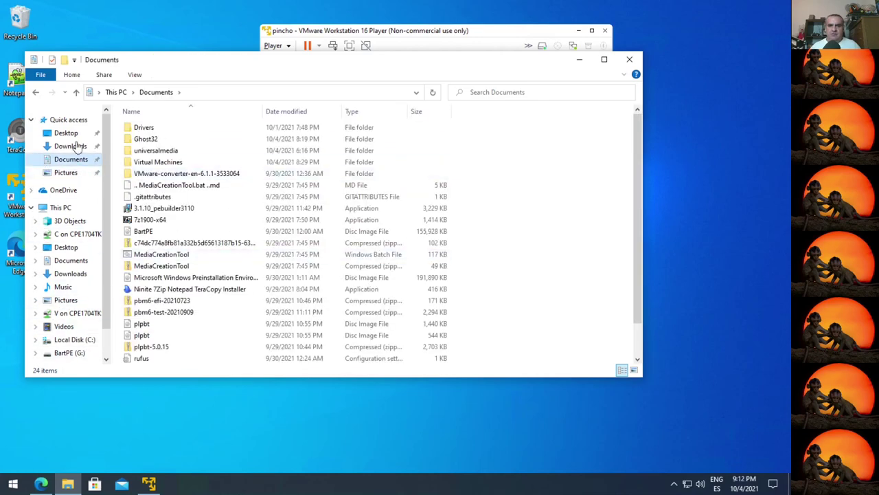
{"action": "left_click", "coordinate": [69, 147]}
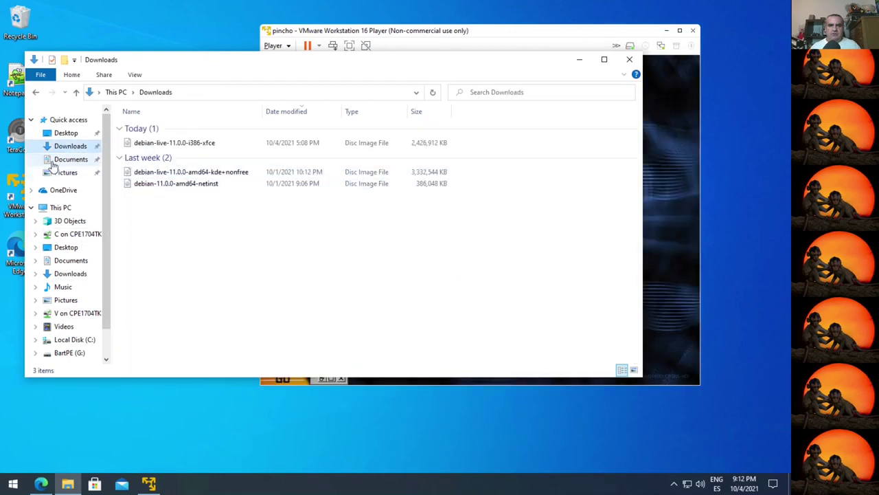
{"action": "left_click", "coordinate": [35, 260]}
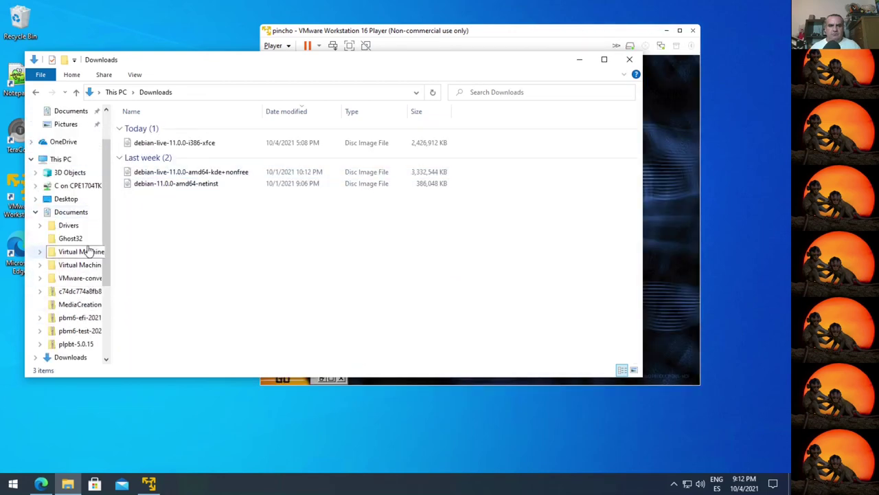
{"action": "left_click", "coordinate": [68, 266]}
{"action": "left_click", "coordinate": [36, 212]}
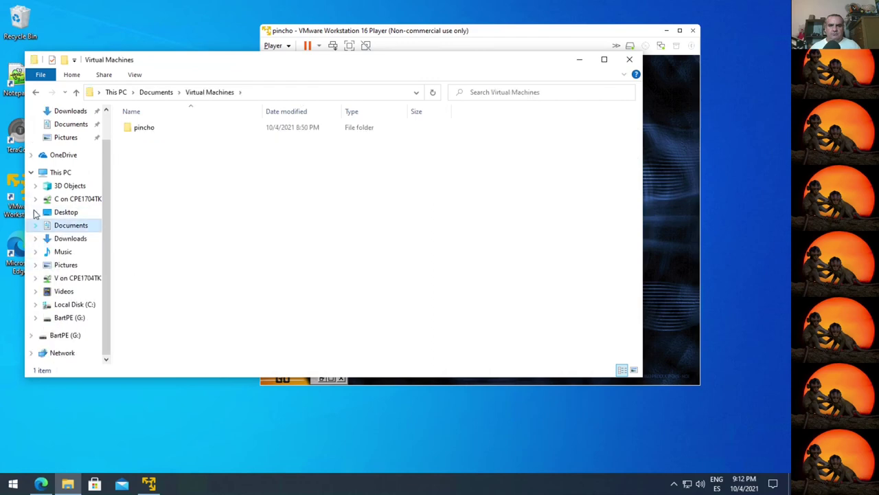
{"action": "double_click", "coordinate": [141, 128]}
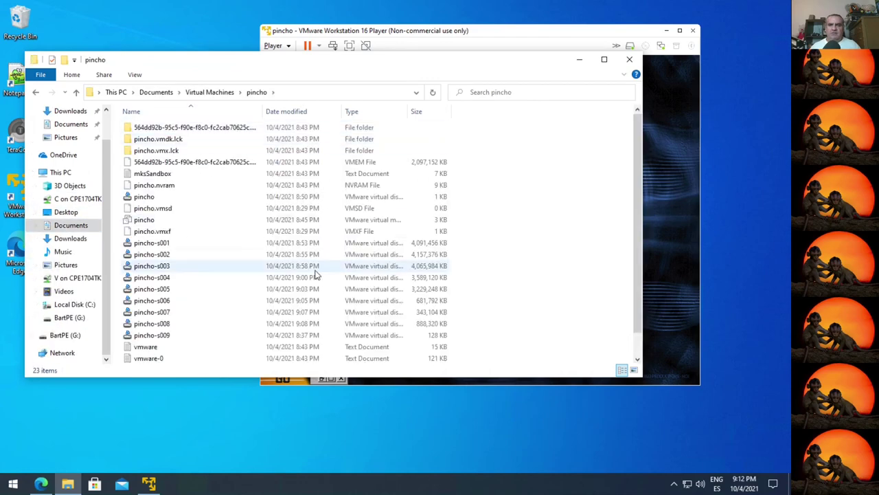
Step: Select the virtual disk files pincho-s001 through pincho-s009 to check their combined size
{"action": "left_click", "coordinate": [436, 245]}
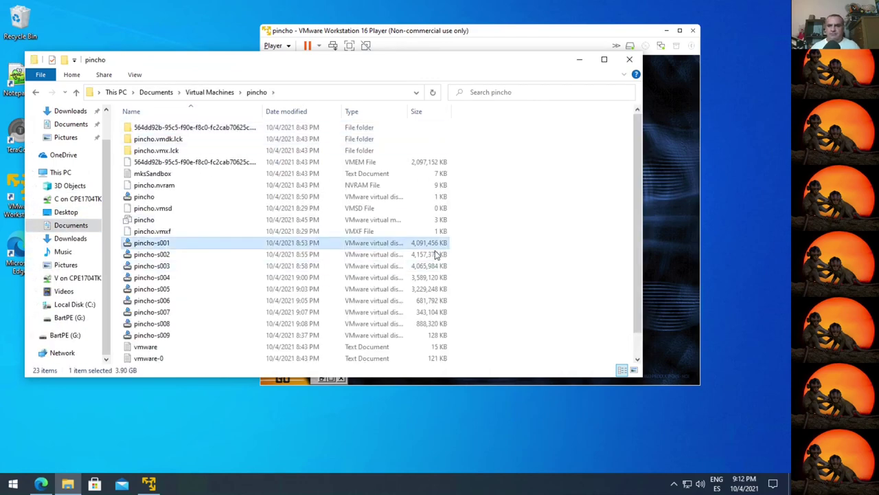
{"action": "left_click", "coordinate": [435, 335], "text": "shift"}
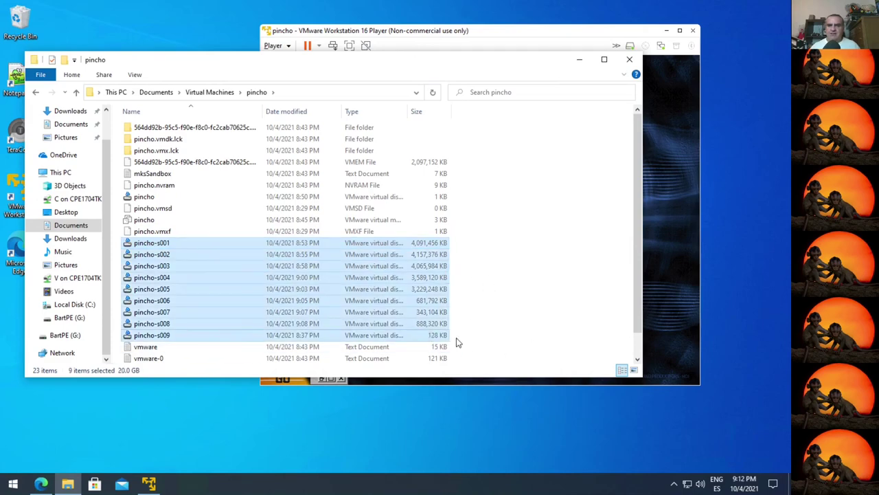
Step: Switch to the pincho virtual machine and start BartPE's network support with the Dynamic IP Address (DHCP) profile
{"action": "left_click", "coordinate": [534, 32]}
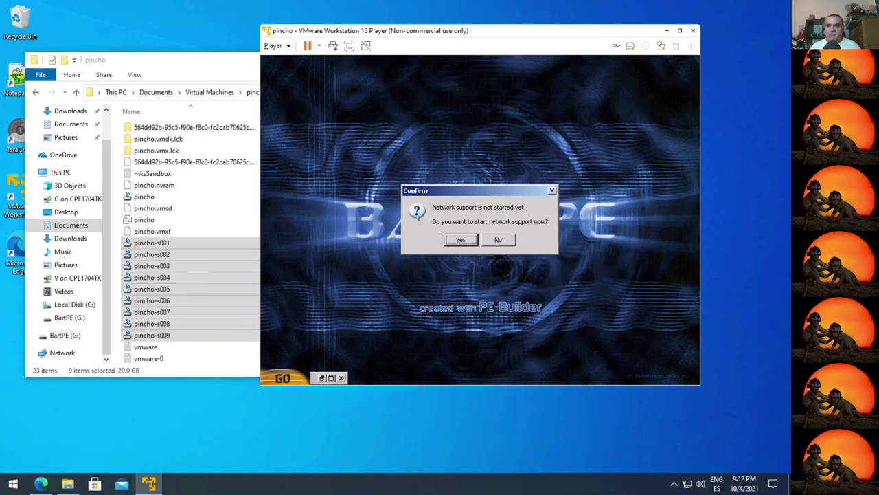
{"action": "key", "text": "Return"}
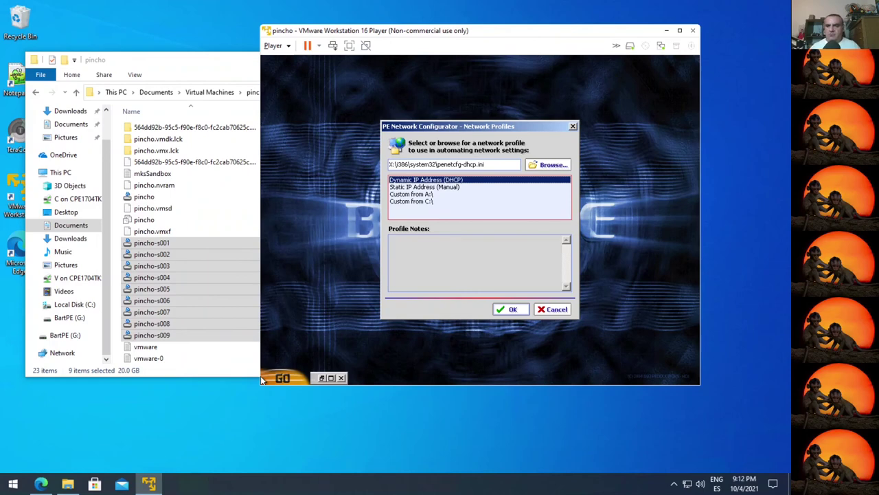
{"action": "key", "text": "Return"}
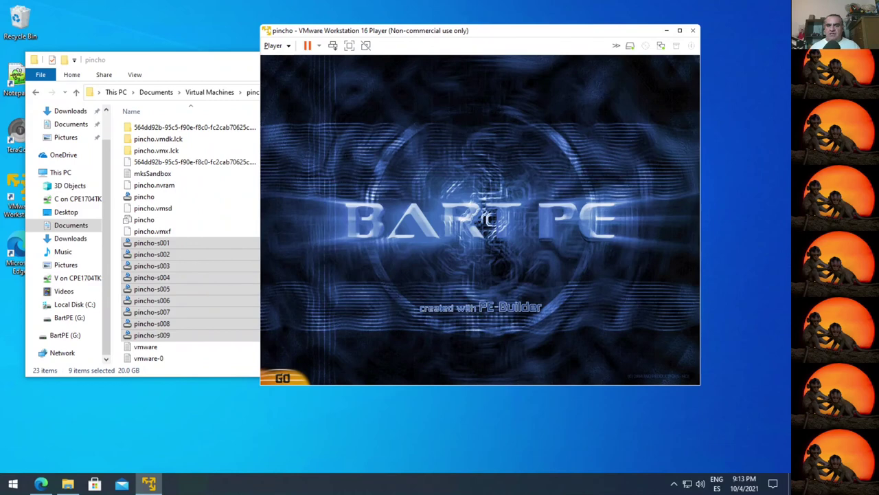
Step: Open a command prompt in BartPE and try to launch the Control Panel with the control command
{"action": "left_click", "coordinate": [271, 380]}
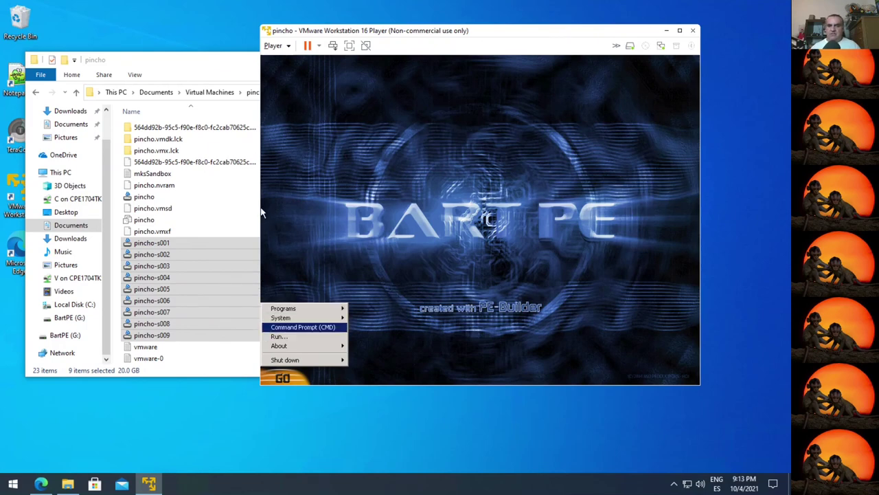
{"action": "key", "text": "Return"}
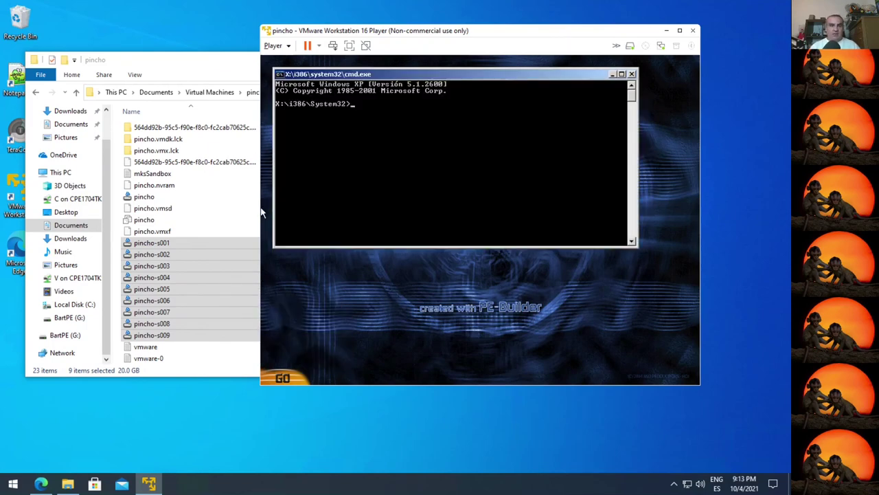
{"action": "type", "text": "control"}
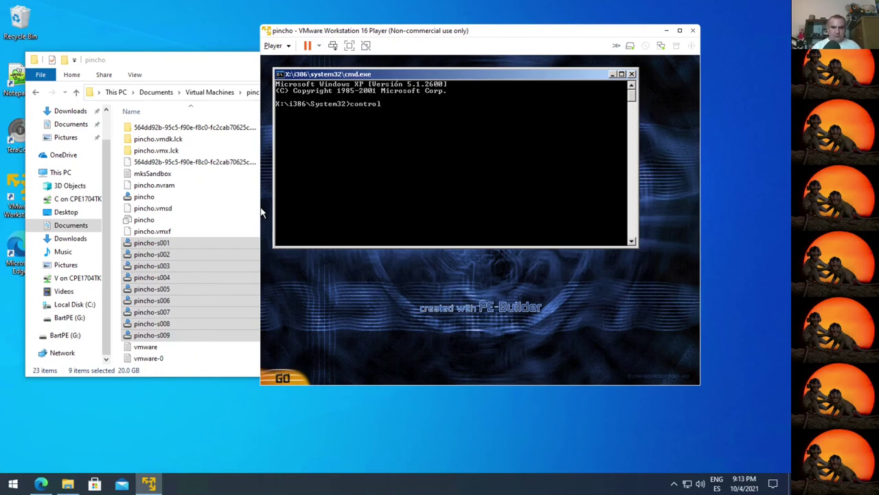
{"action": "key", "text": "Return"}
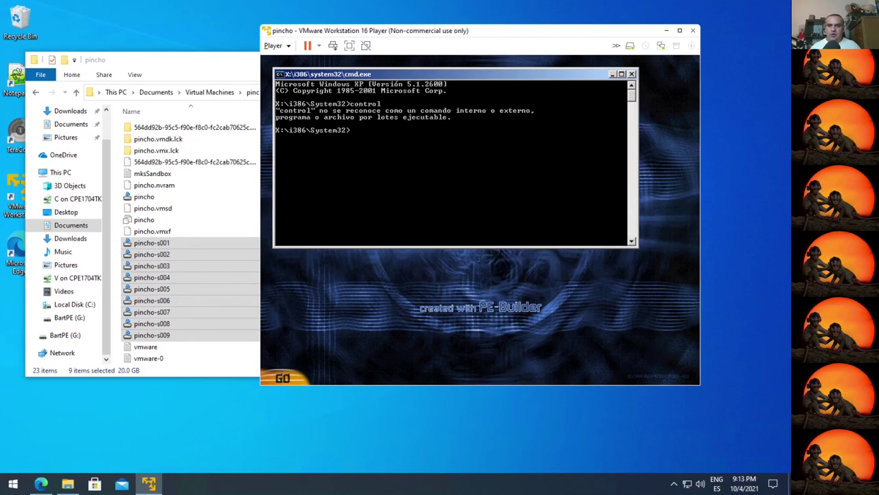
Step: Start the VMware Tools installation for the virtual machine so its installer disc is mounted
{"action": "left_click", "coordinate": [275, 46]}
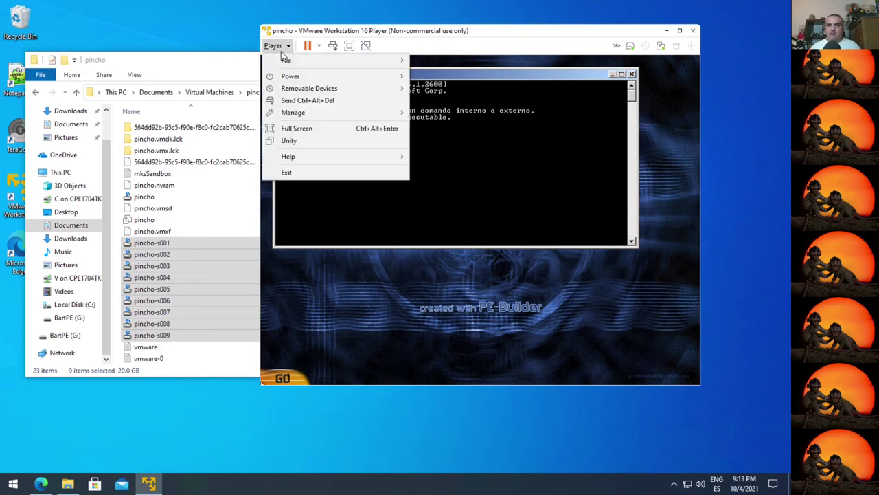
{"action": "mouse_move", "coordinate": [313, 94]}
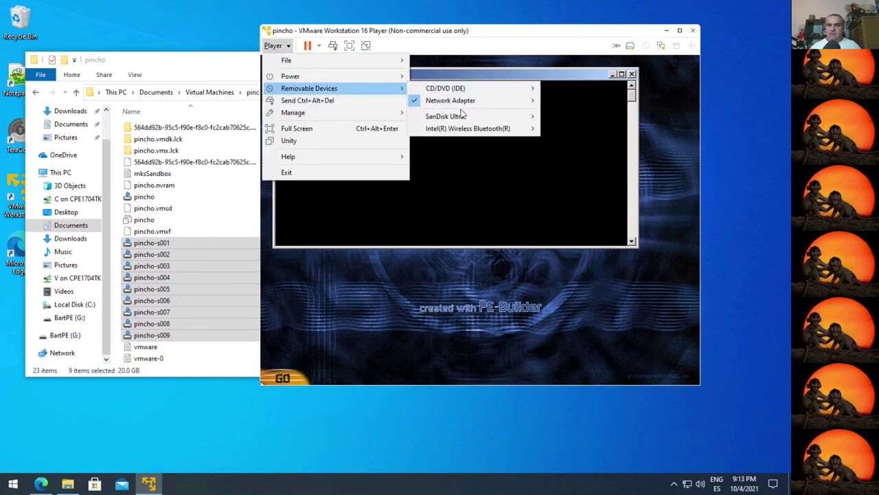
{"action": "mouse_move", "coordinate": [330, 114]}
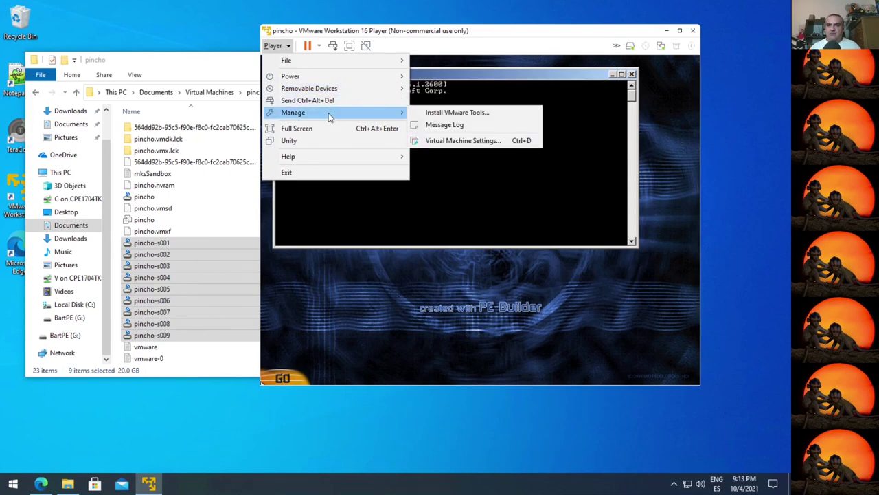
{"action": "left_click", "coordinate": [464, 123]}
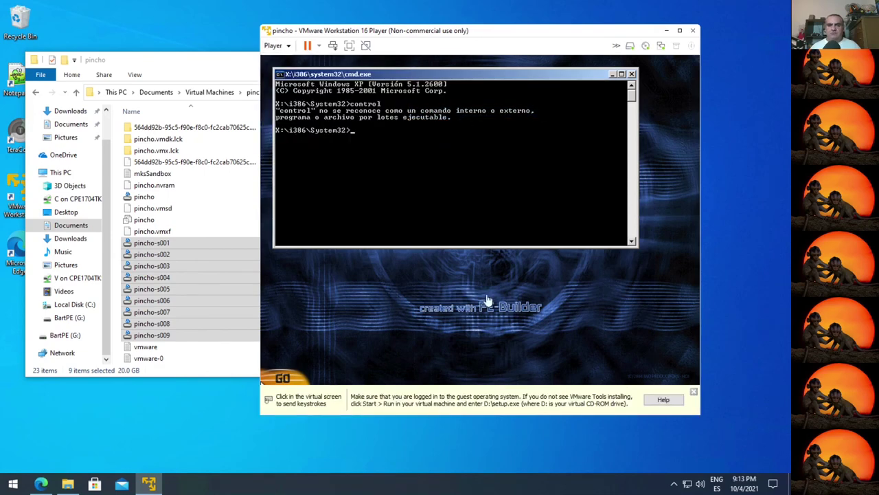
Step: Change to drive D: in the BartPE command prompt and list its contents with dir
{"action": "left_click", "coordinate": [577, 338]}
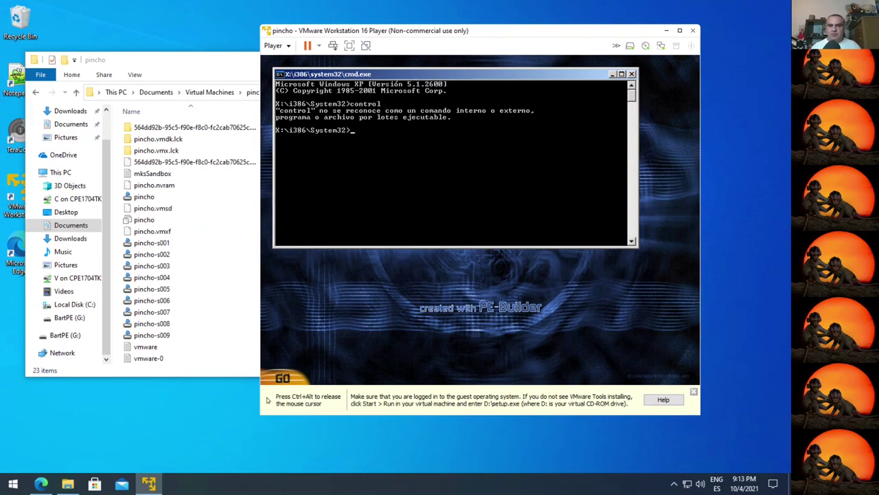
{"action": "type", "text": "d:"}
{"action": "key", "text": "Return"}
{"action": "type", "text": "d:"}
{"action": "key", "text": "Return"}
{"action": "type", "text": "dir"}
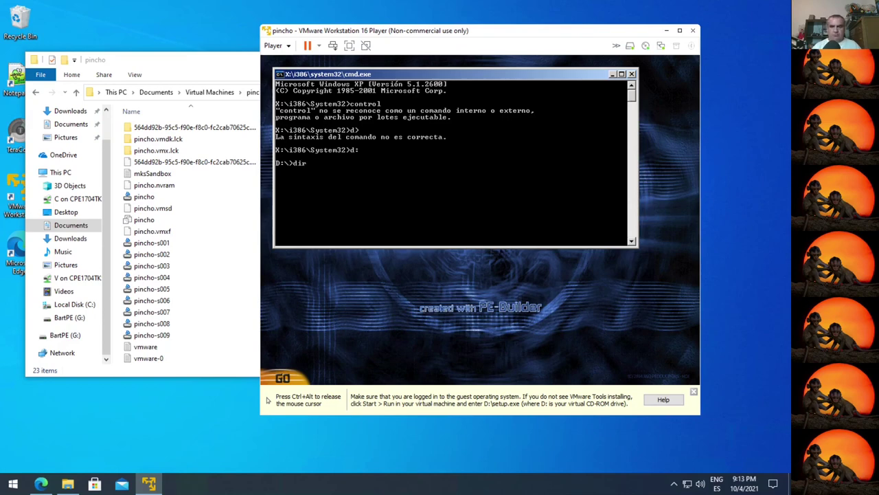
{"action": "key", "text": "Return"}
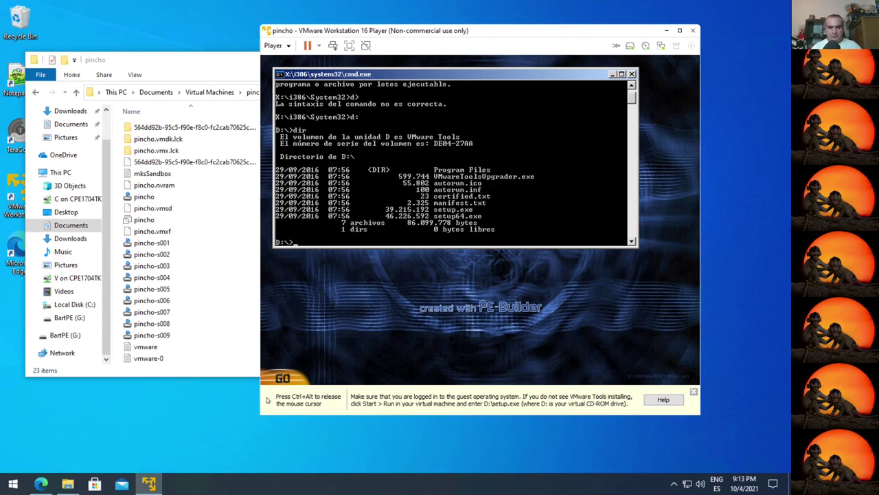
Step: Try to install VMware Tools by running setup from drive D:
{"action": "type", "text": "setup"}
{"action": "key", "text": "Return"}
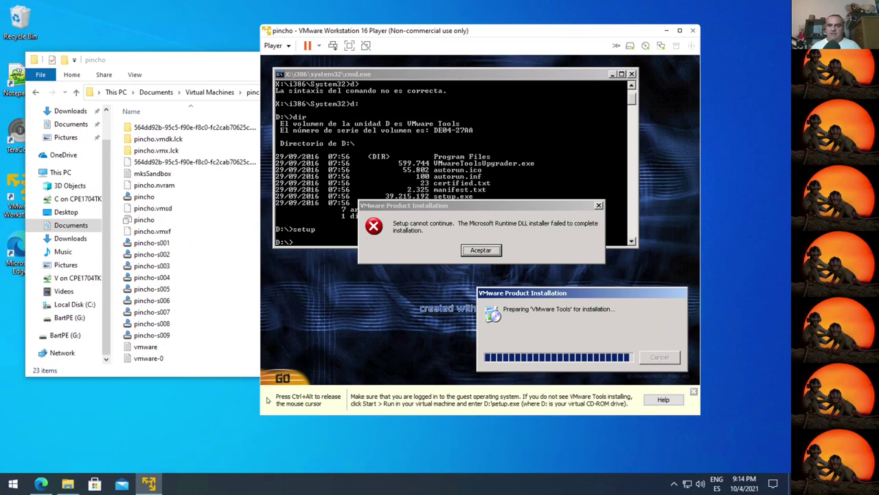
{"action": "key", "text": "ctrl+alt"}
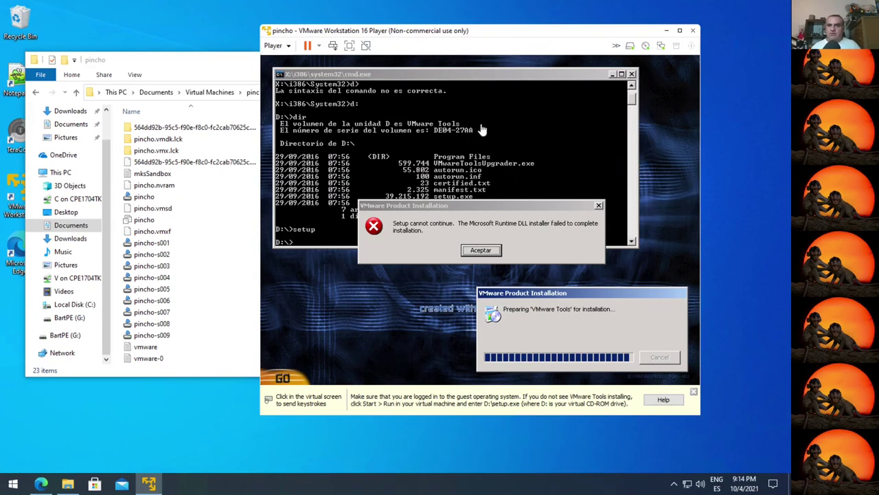
{"action": "left_click", "coordinate": [461, 214]}
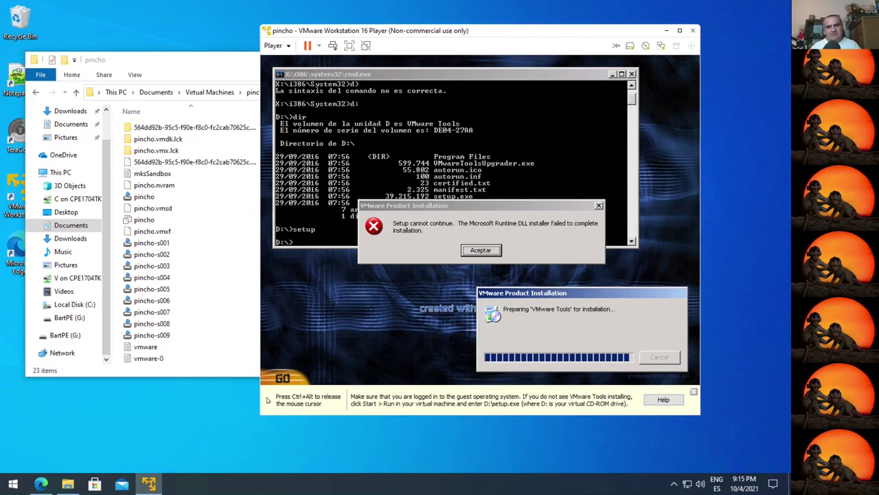
{"action": "key", "text": "ctrl+alt"}
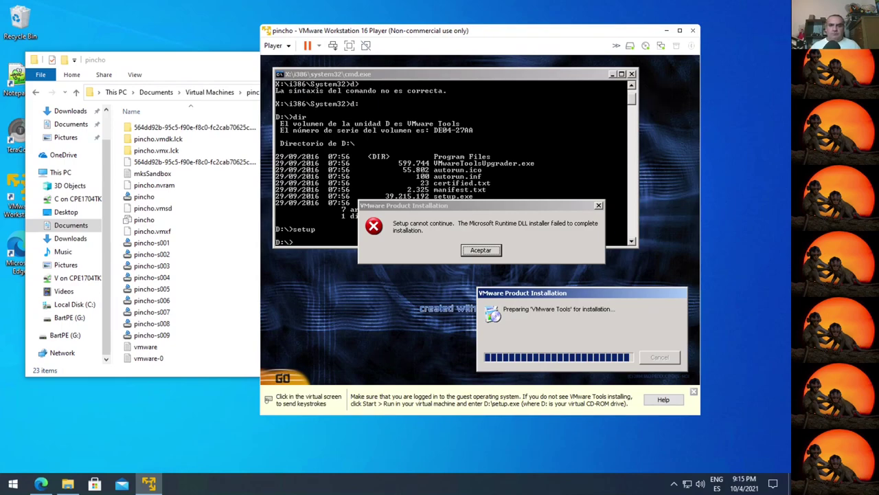